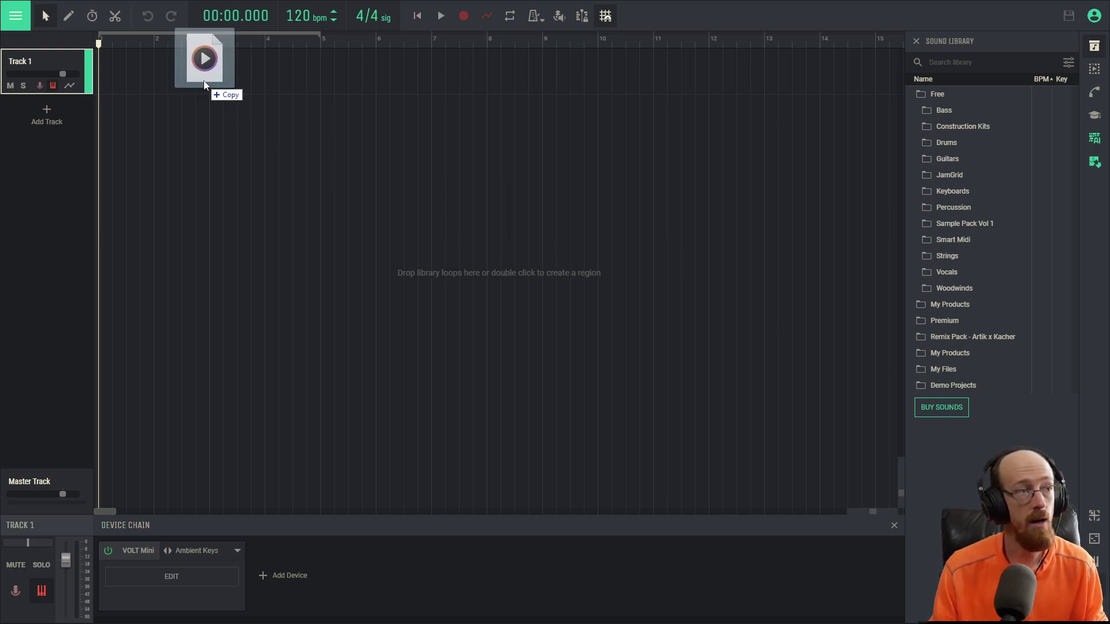
Step: Load I've Seen the Blind.wav onto Track 1 and play a short preview from bar 20
drag(204, 81, 23, 79)
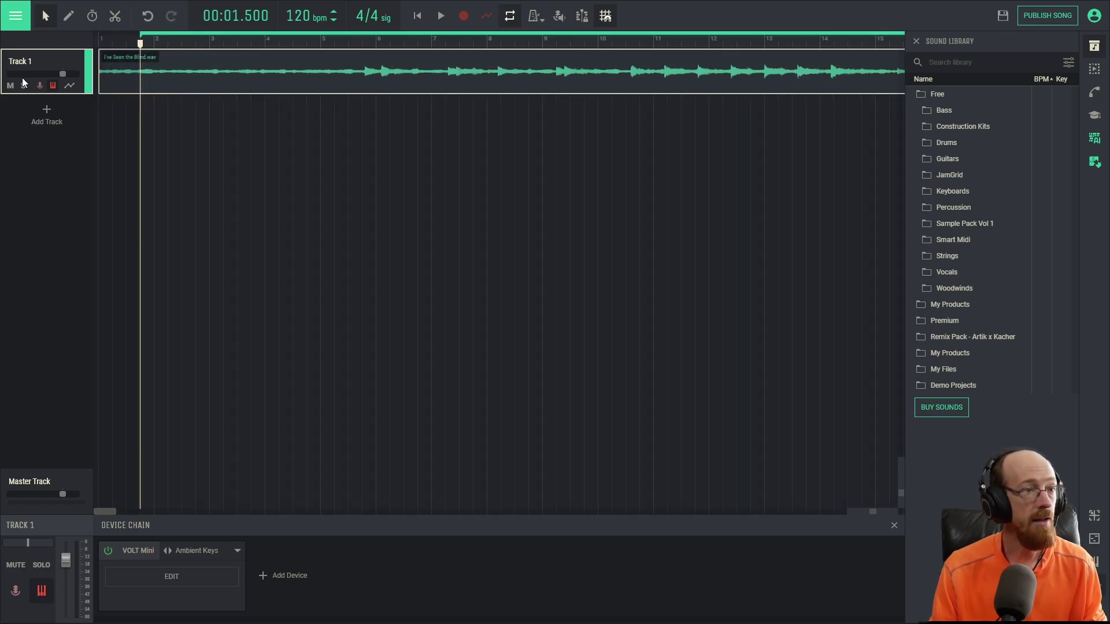
scroll(418, 143, down, 5)
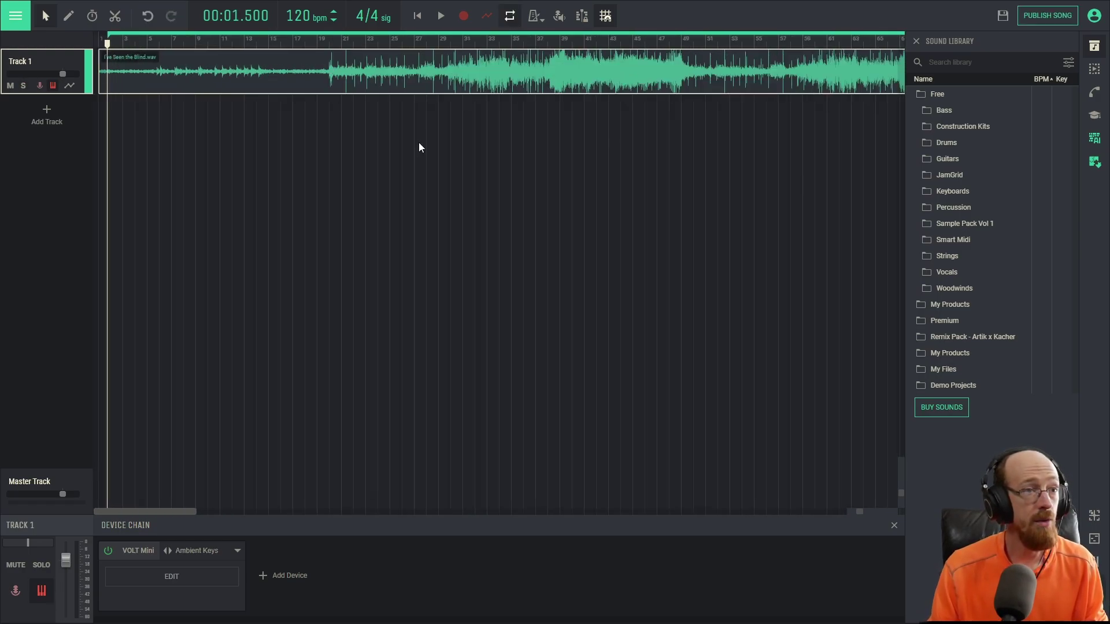
click(327, 39)
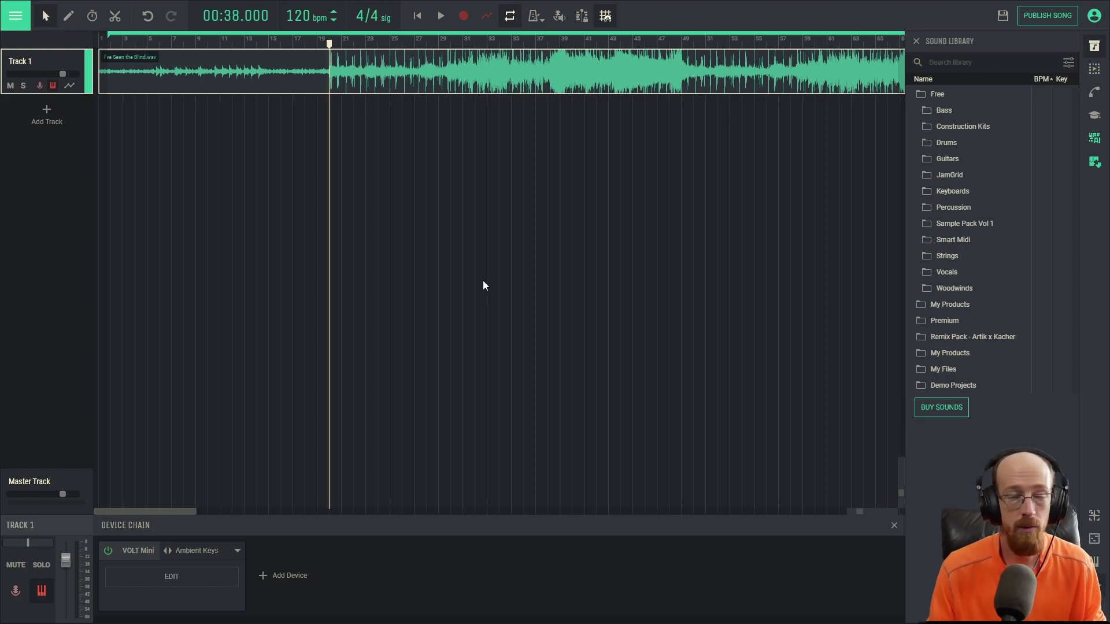
key(space)
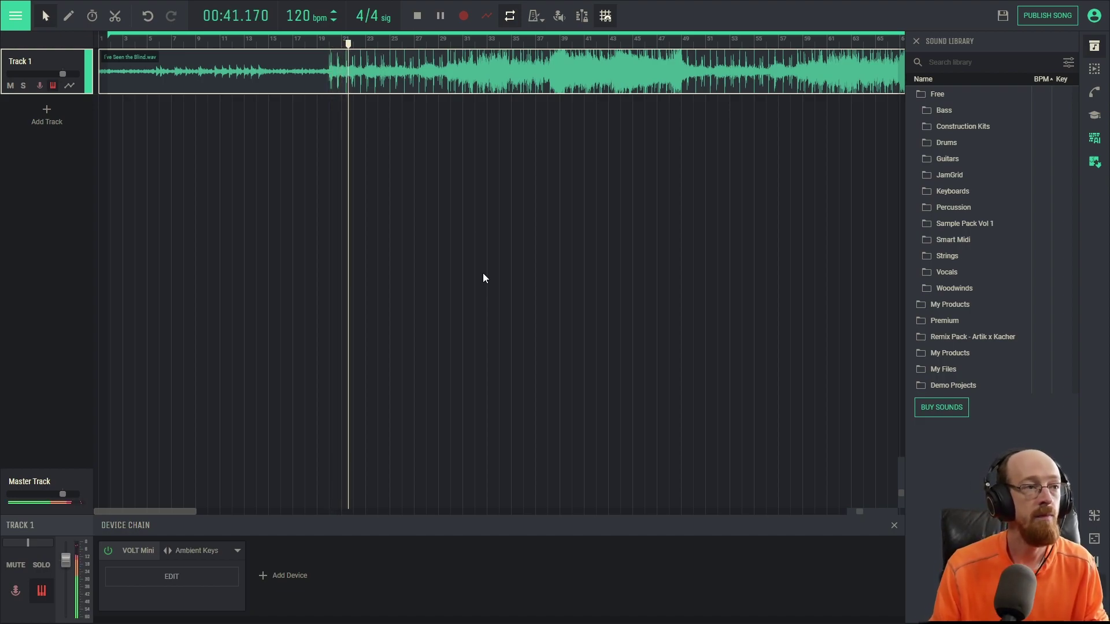
key(space)
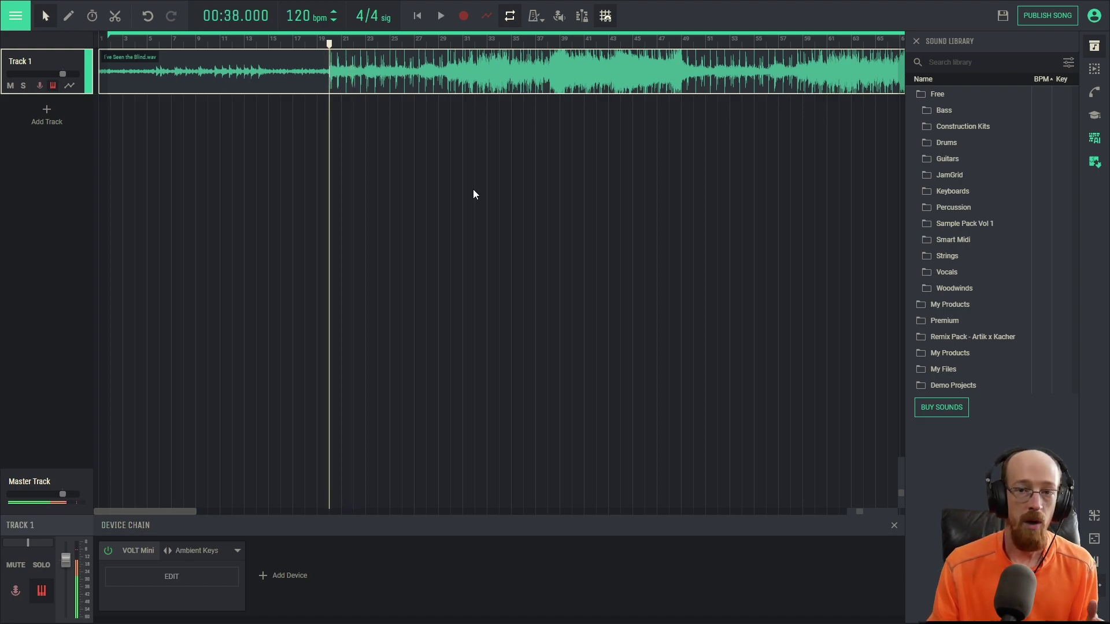
Step: Open the AI Splitter without saving the project and load I've Seen the Blind.wav into it
click(1094, 163)
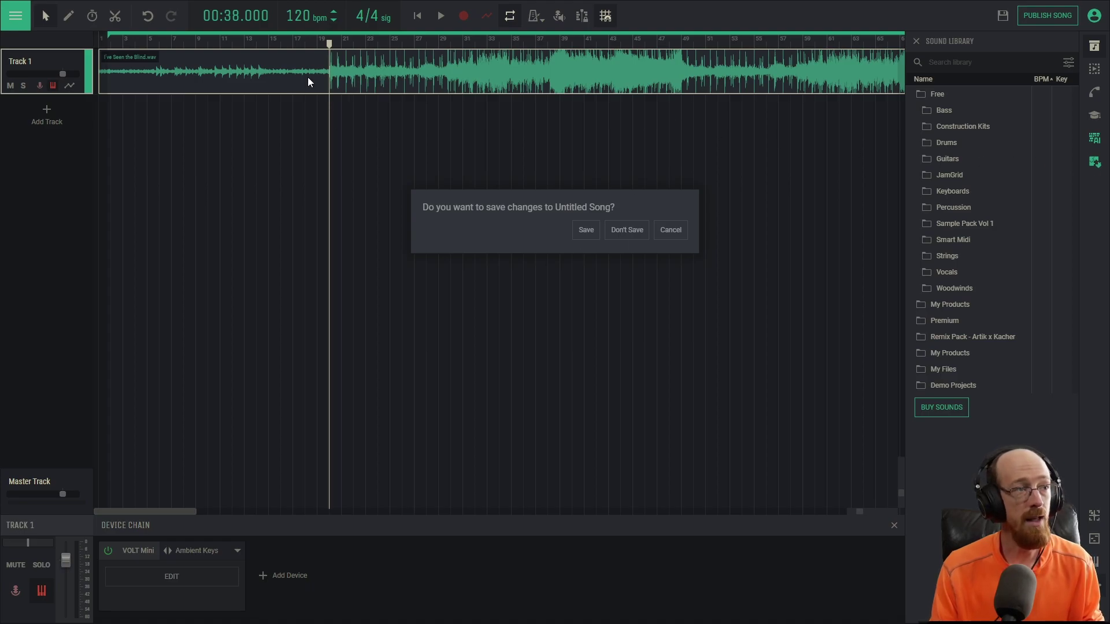
click(622, 234)
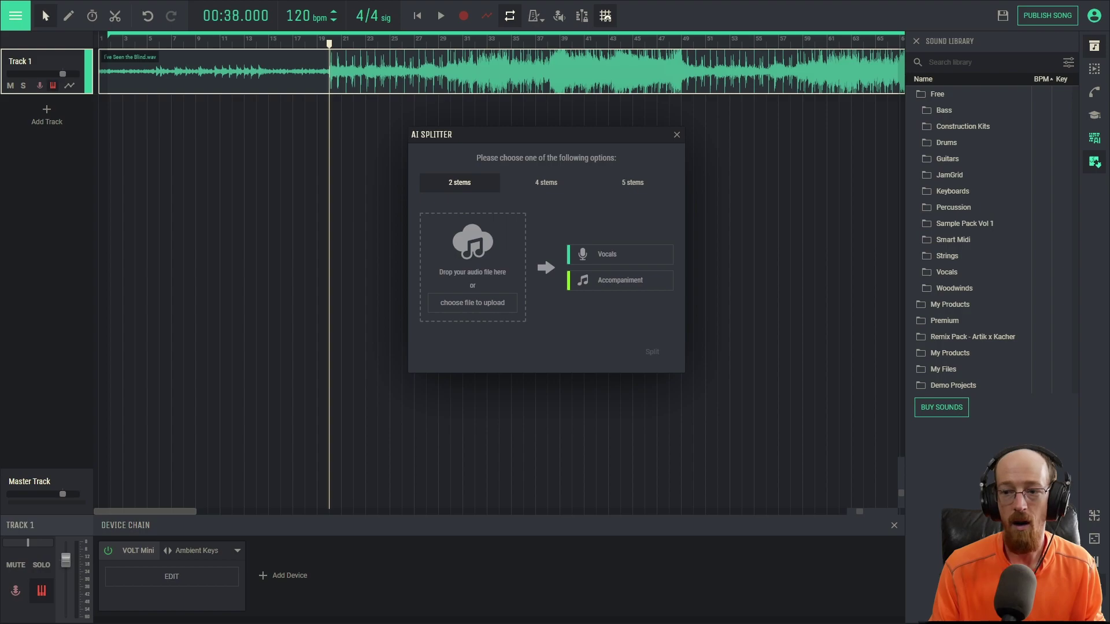
drag(615, 306, 465, 257)
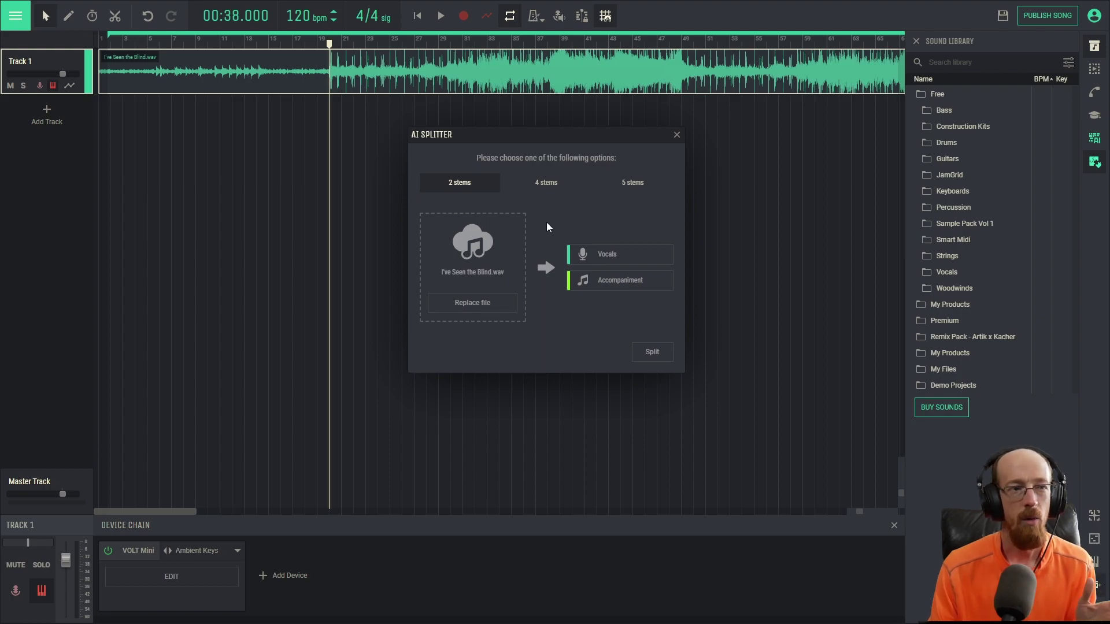
Step: Compare the stem options, then split the song into two stems: vocals and accompaniment
click(548, 184)
click(624, 182)
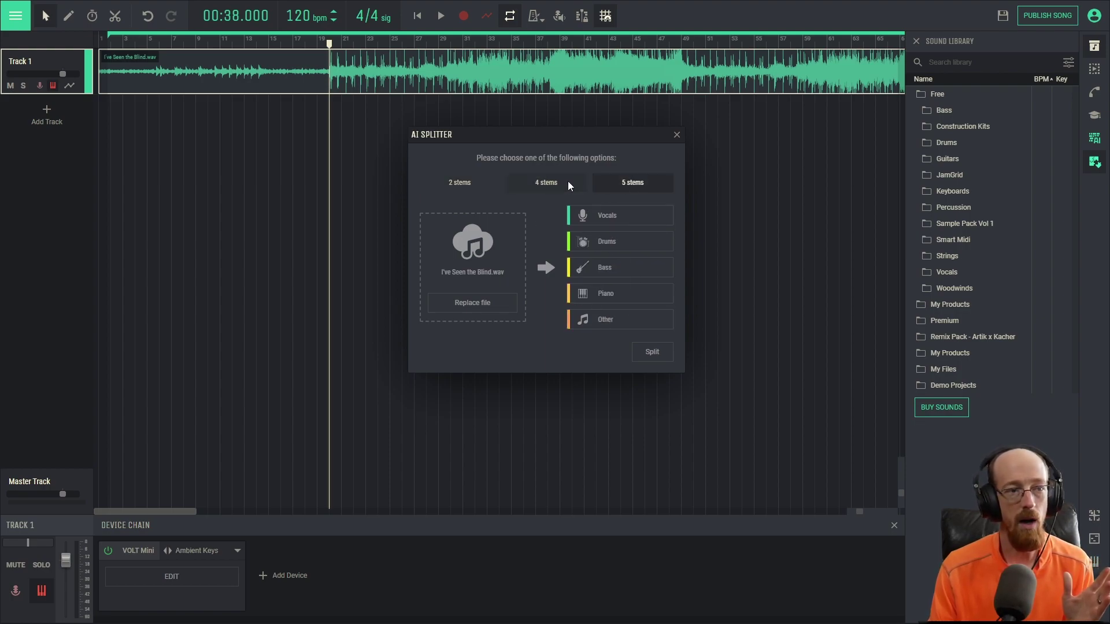
click(568, 182)
click(646, 182)
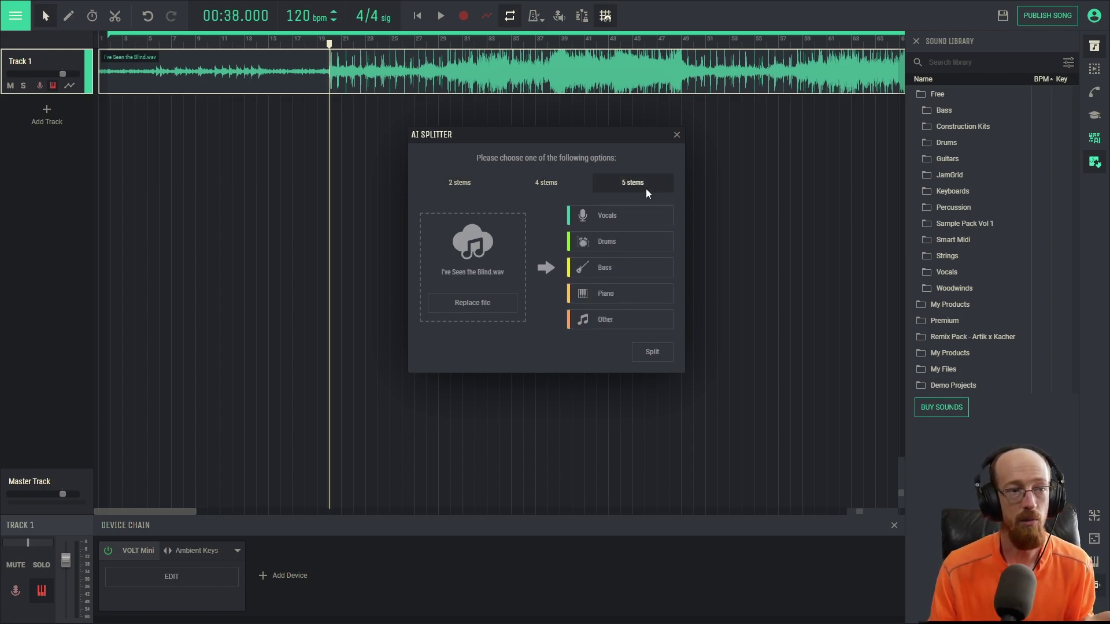
click(463, 183)
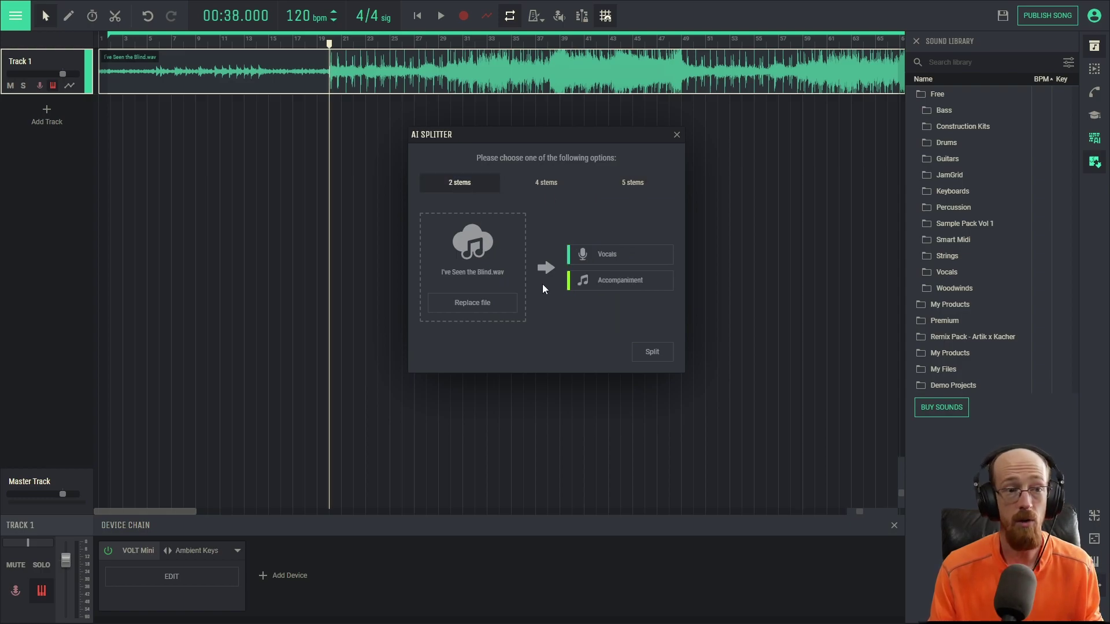
click(650, 352)
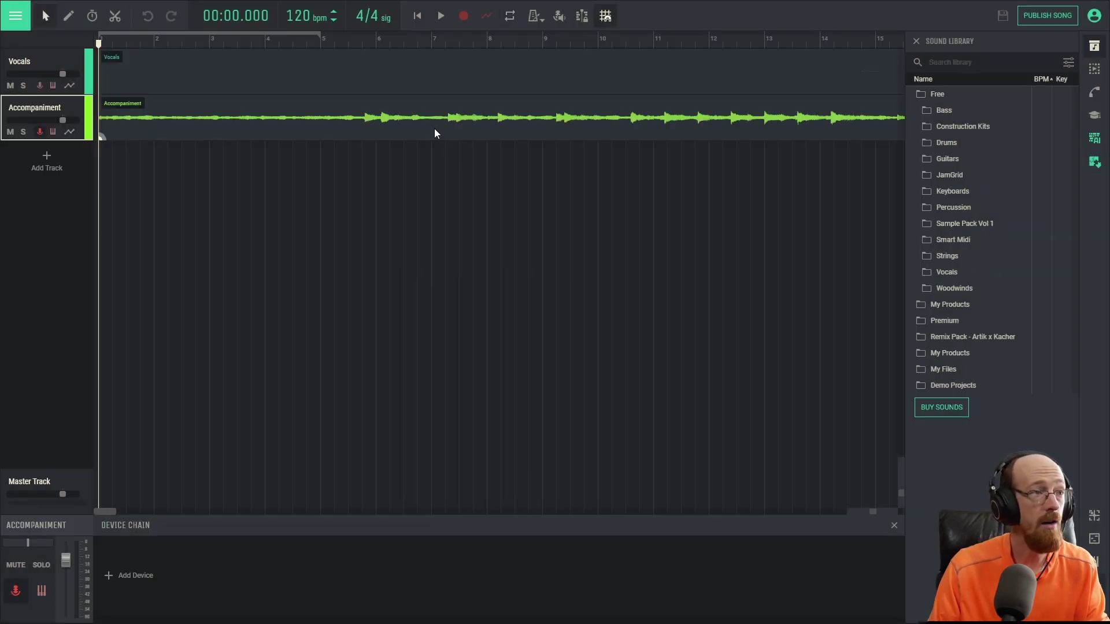
Step: Play both stems together from bar 20
click(425, 114)
click(428, 87)
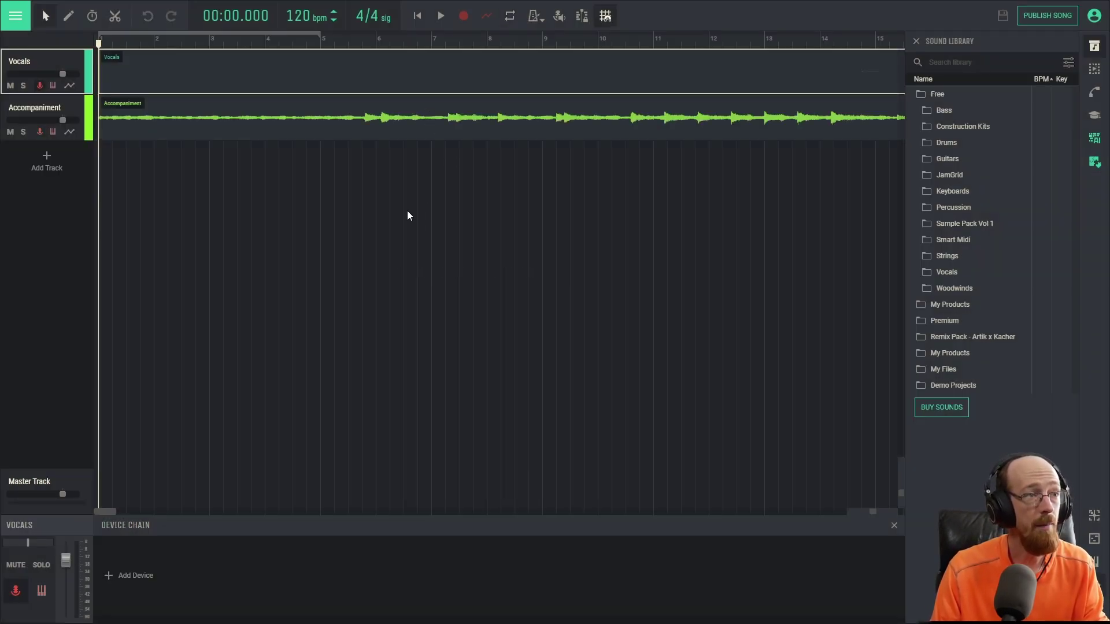
scroll(407, 210, down, 5)
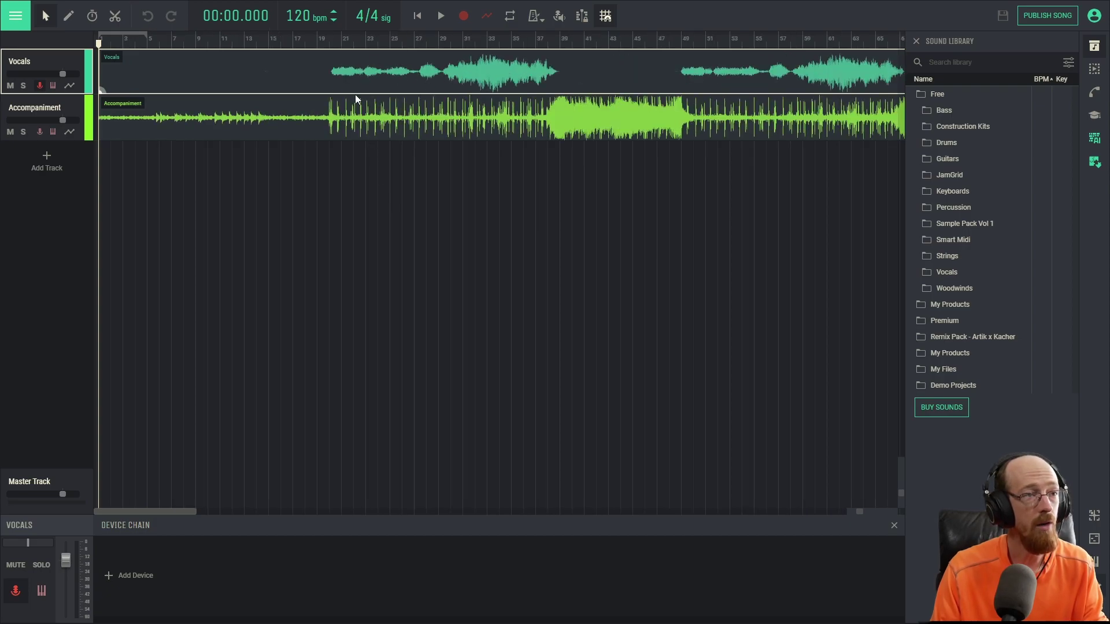
click(328, 43)
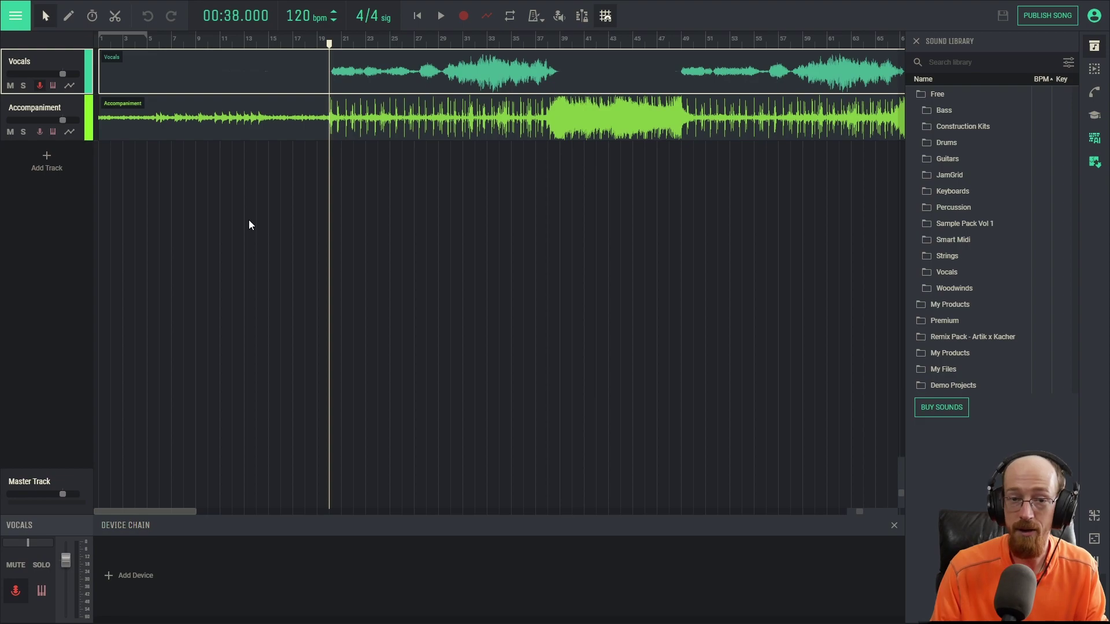
key(space)
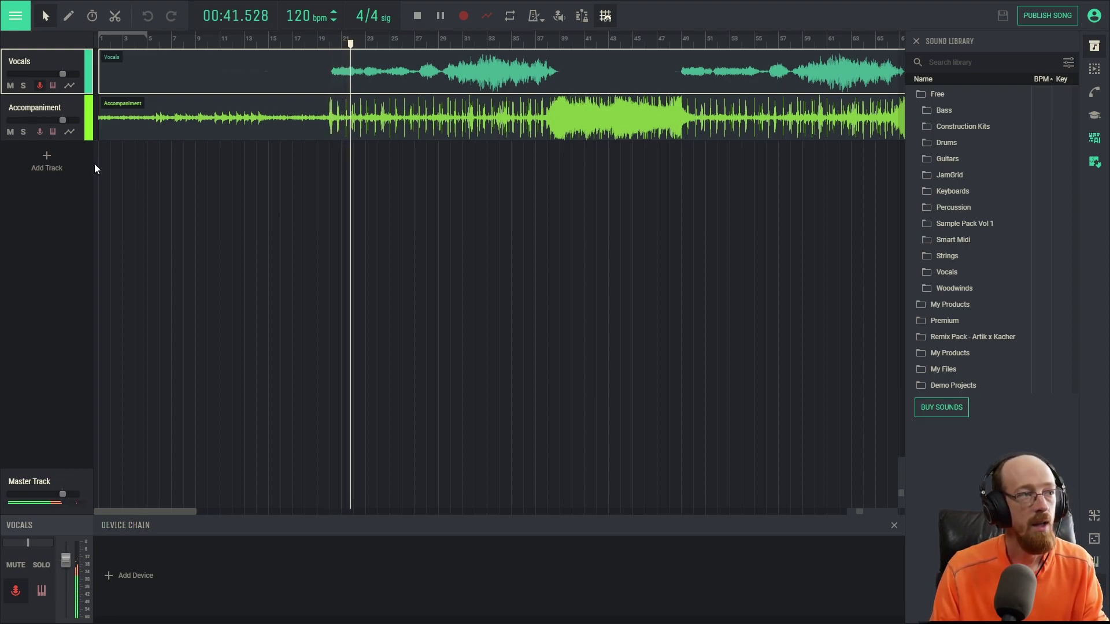
key(space)
Step: Solo the Vocals track and listen to the isolated vocals
click(23, 86)
key(space)
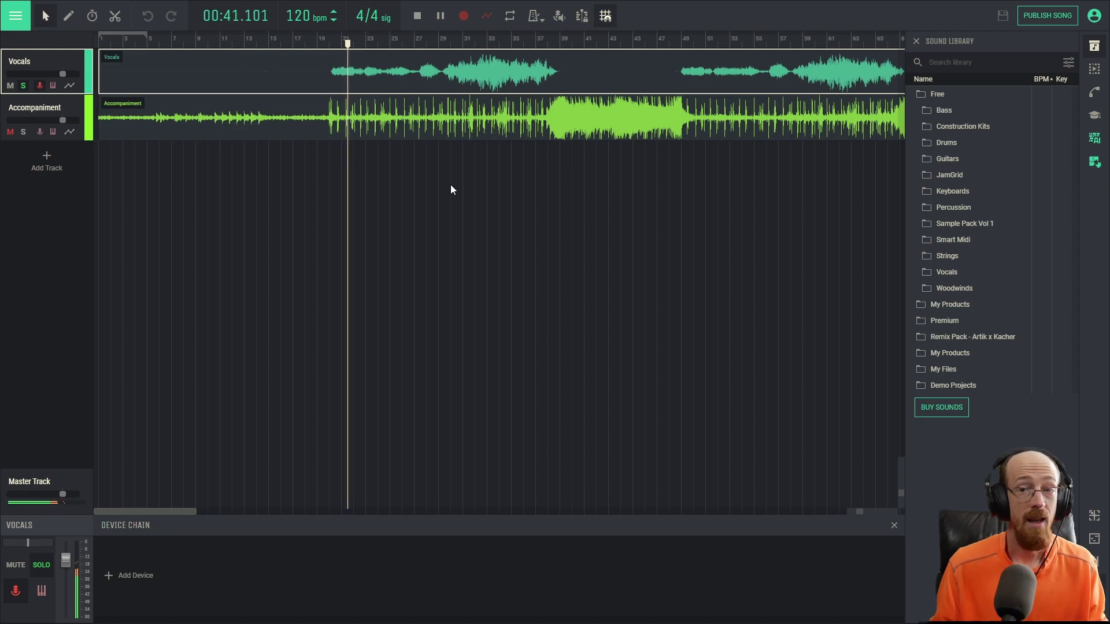
key(space)
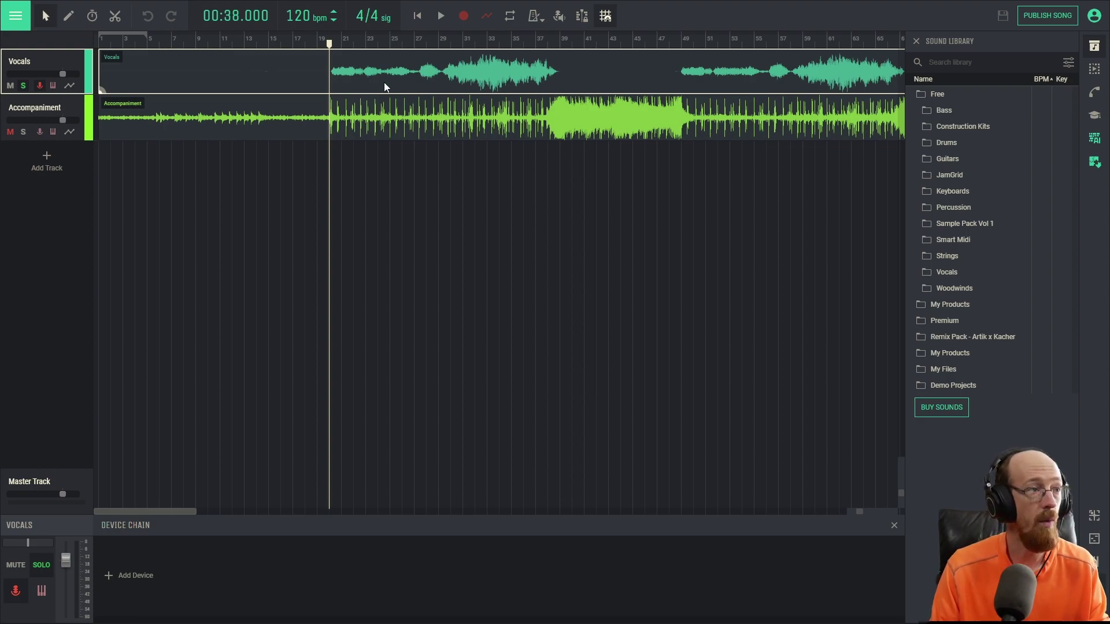
Step: Switch the solo from Vocals to Accompaniment and listen to the instrumental
click(23, 84)
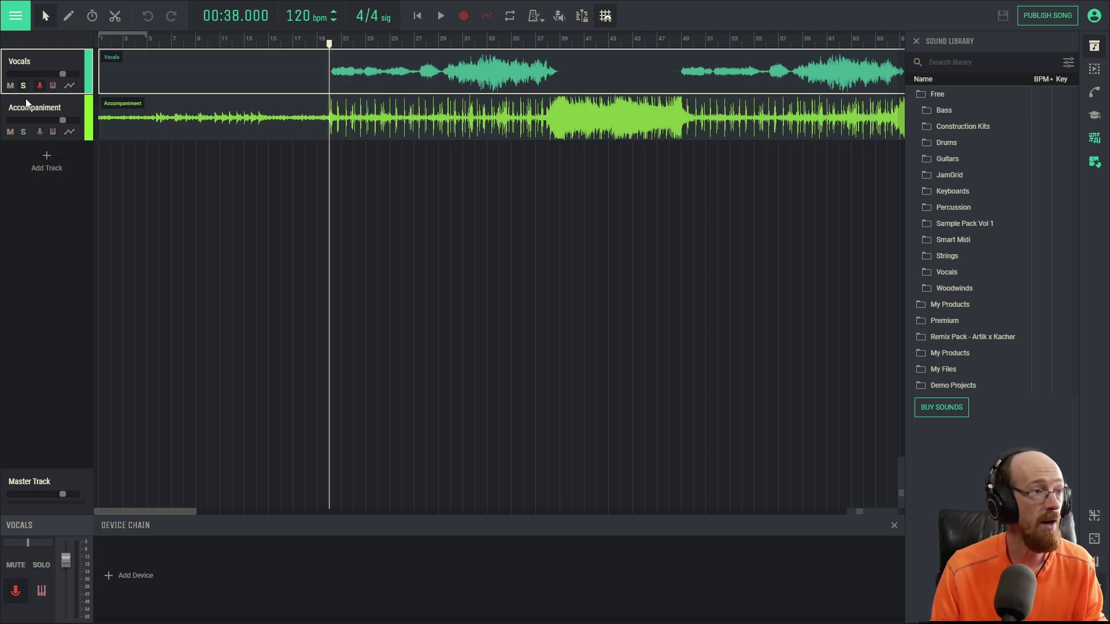
click(25, 133)
key(space)
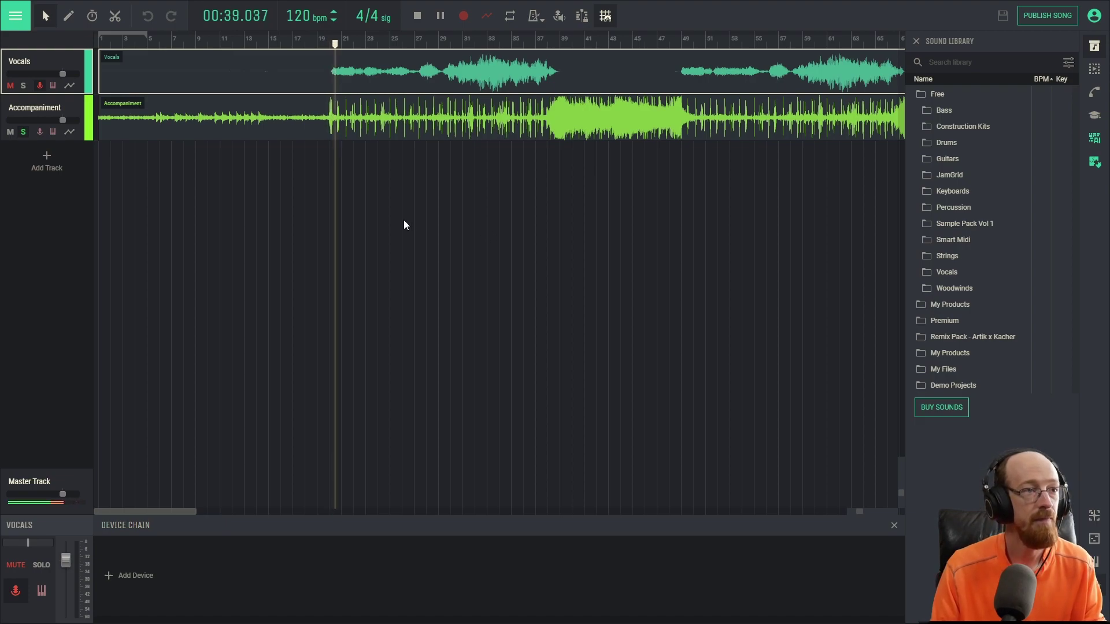
key(space)
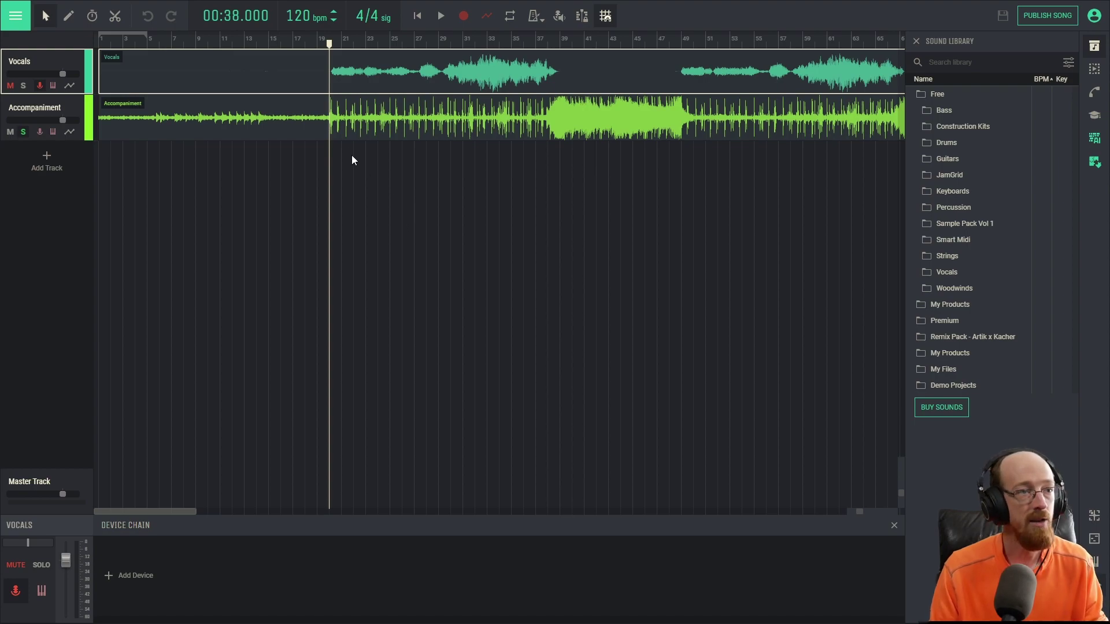
Step: Run the AI Splitter on Into The Deep (No Limiter).wav with the four-stem option
click(1096, 164)
click(576, 179)
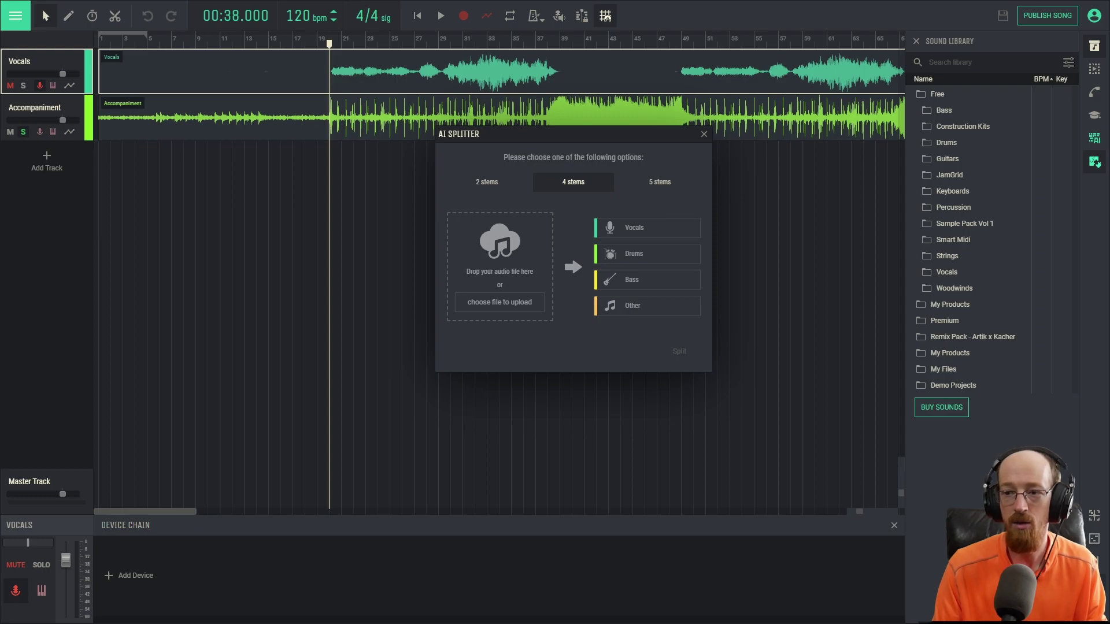
drag(503, 257, 510, 253)
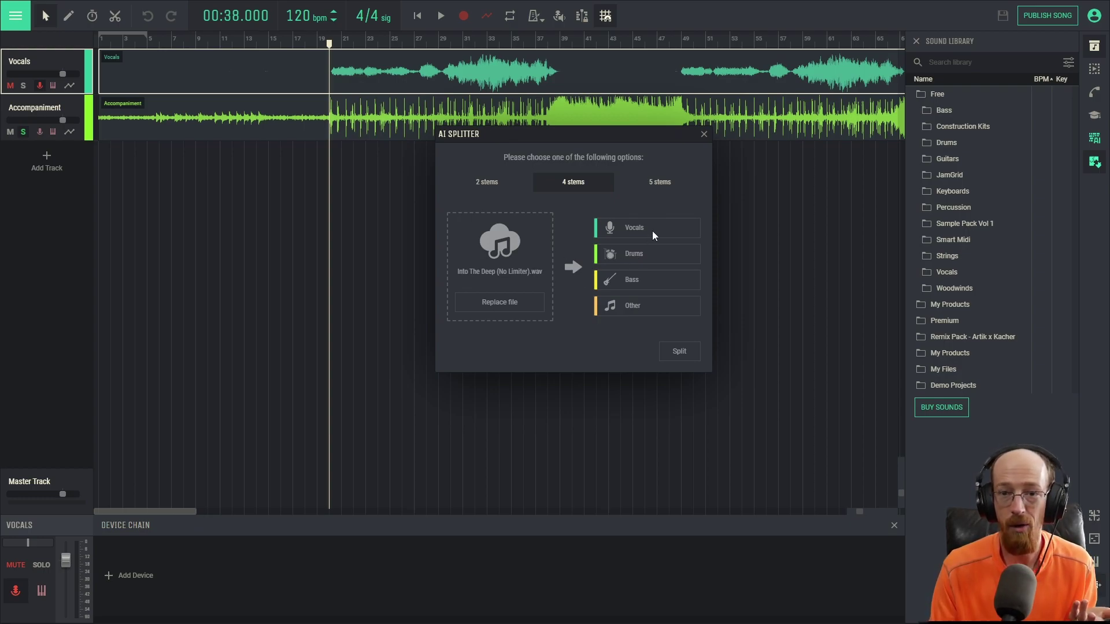
click(680, 352)
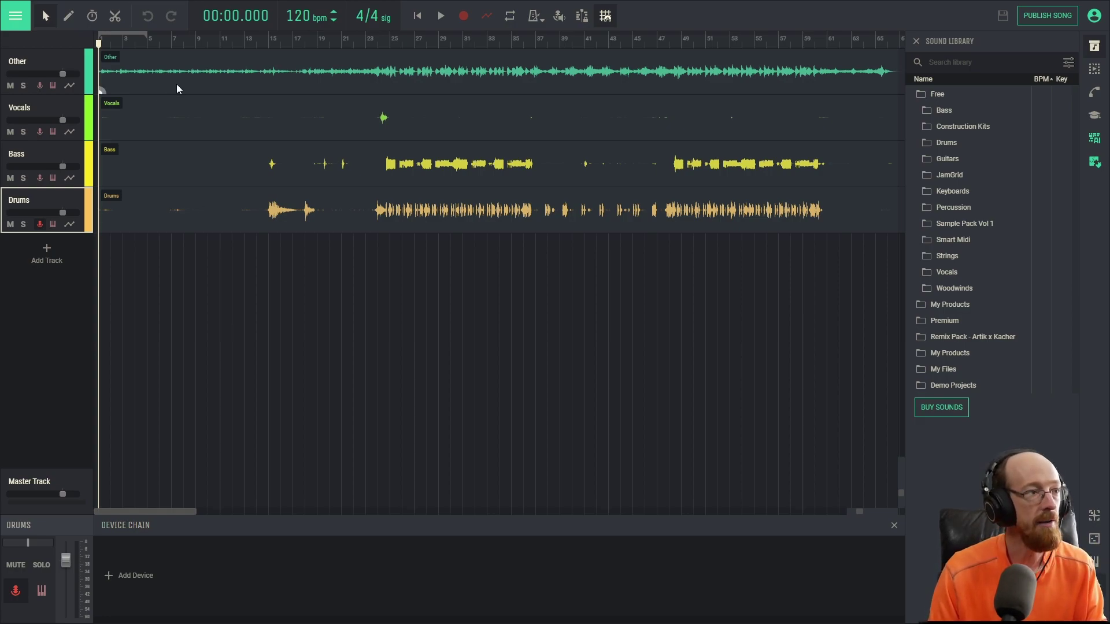
key(space)
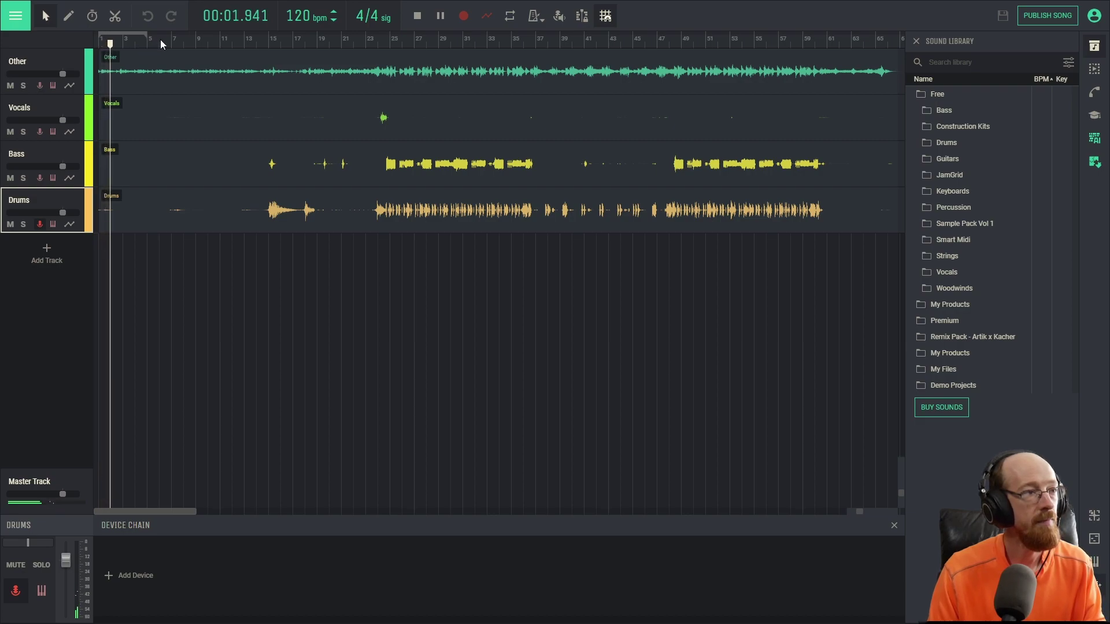
click(23, 85)
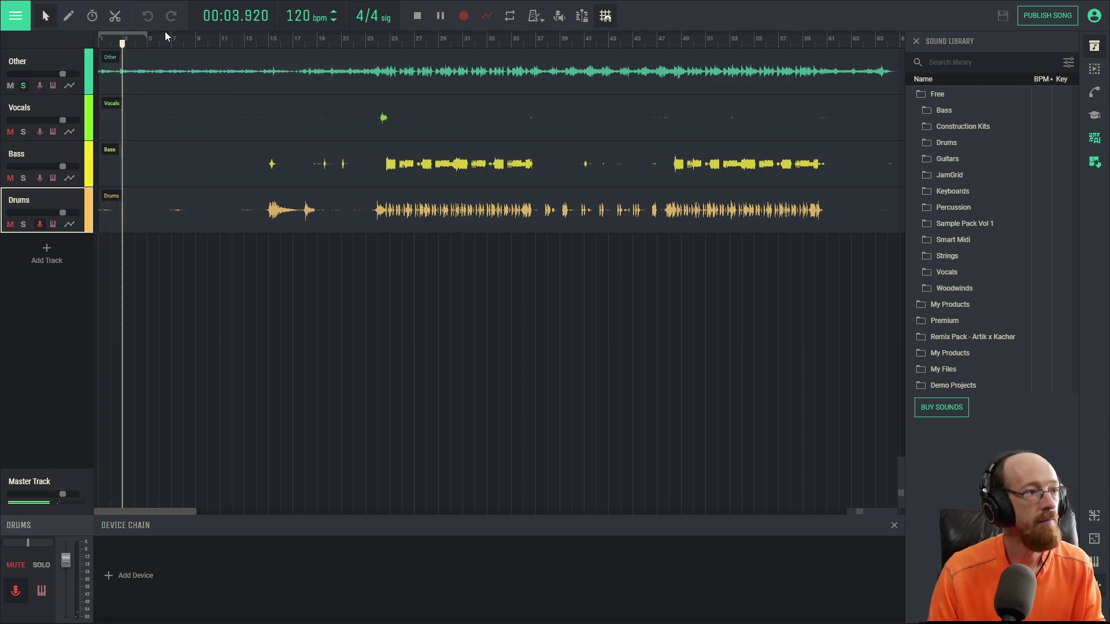
click(182, 39)
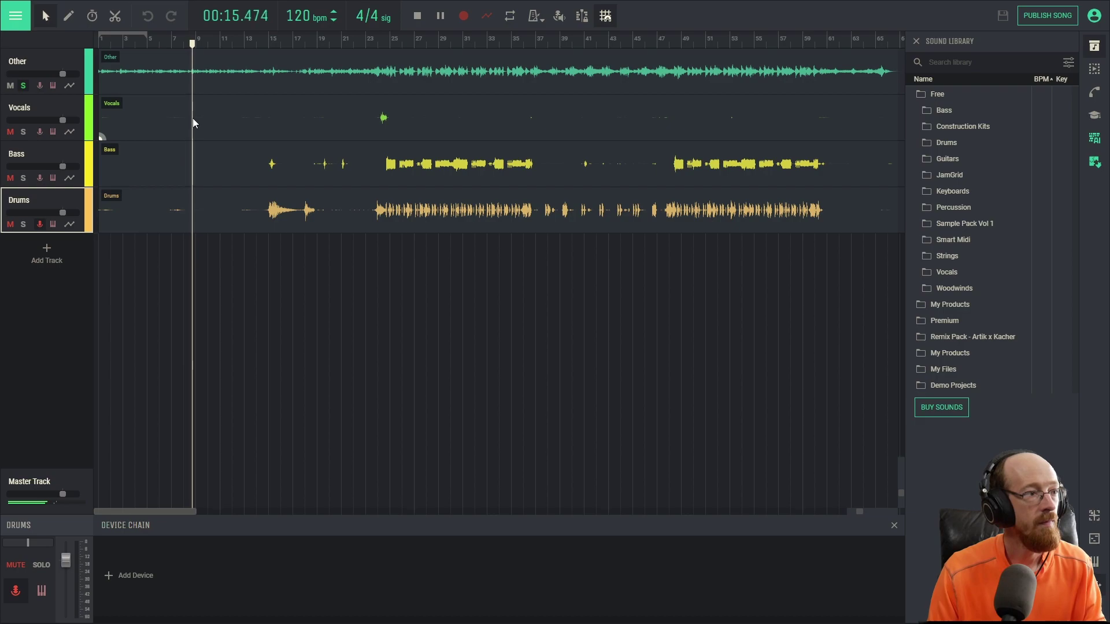
key(space)
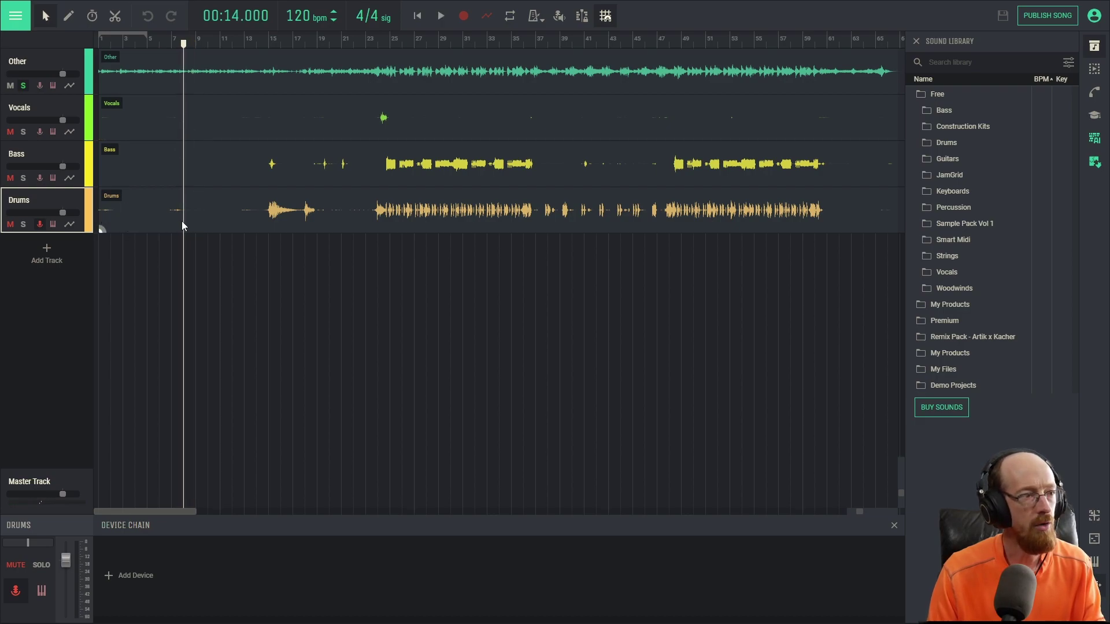
click(268, 40)
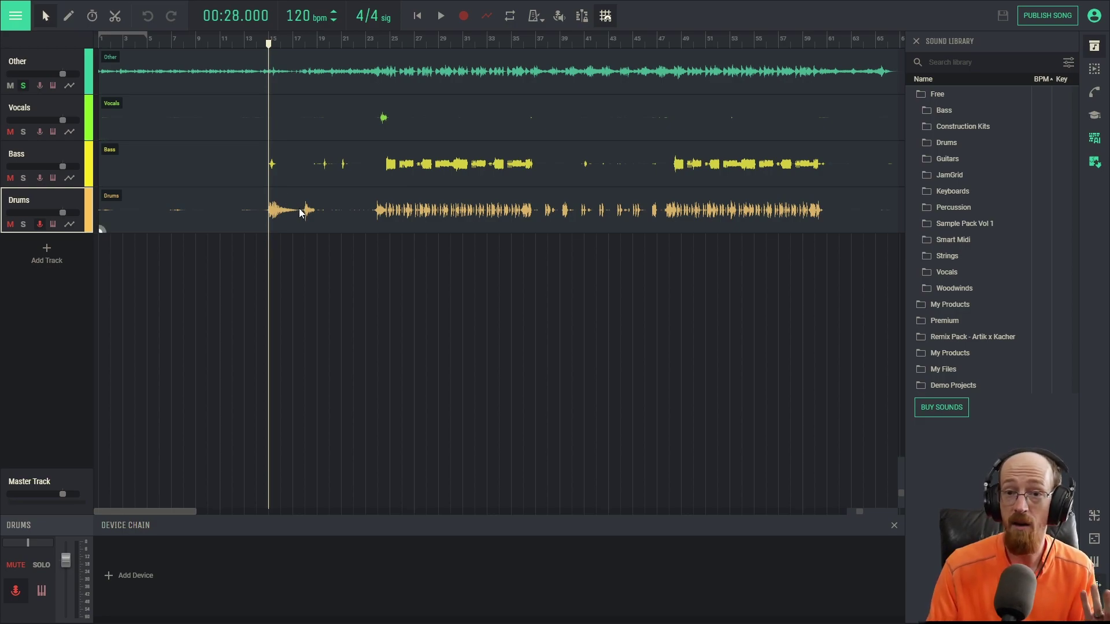
click(23, 224)
click(24, 85)
key(space)
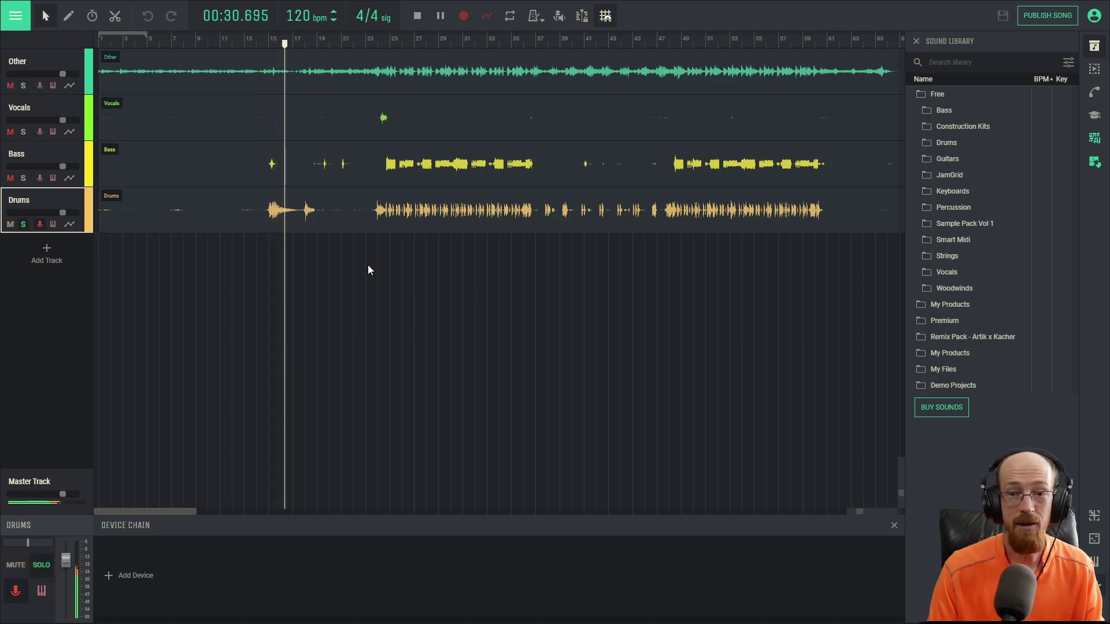
key(space)
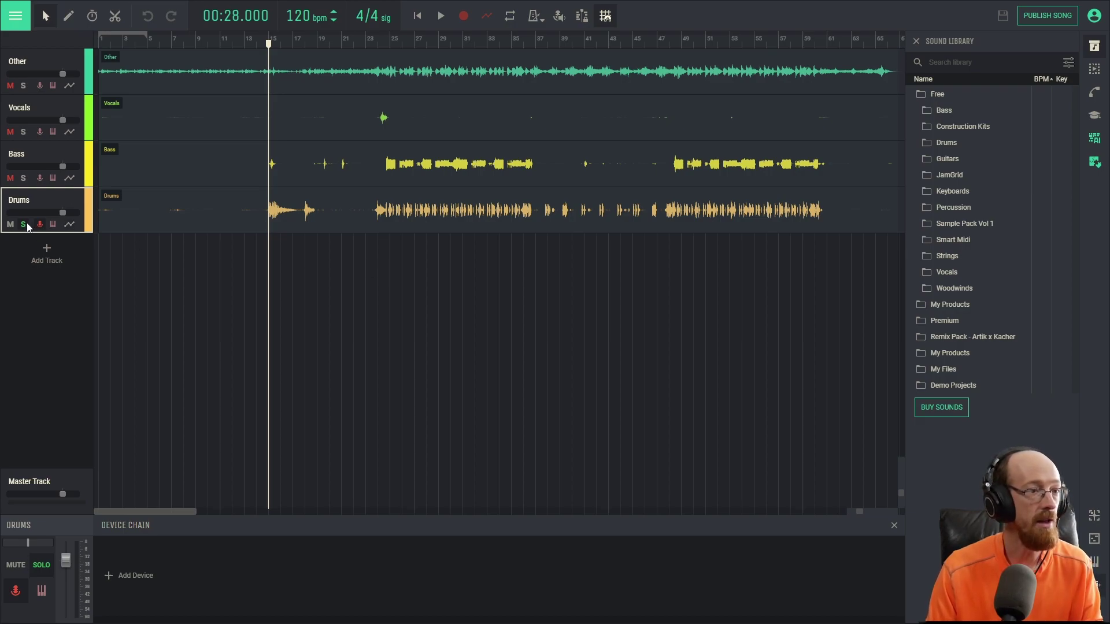
click(377, 41)
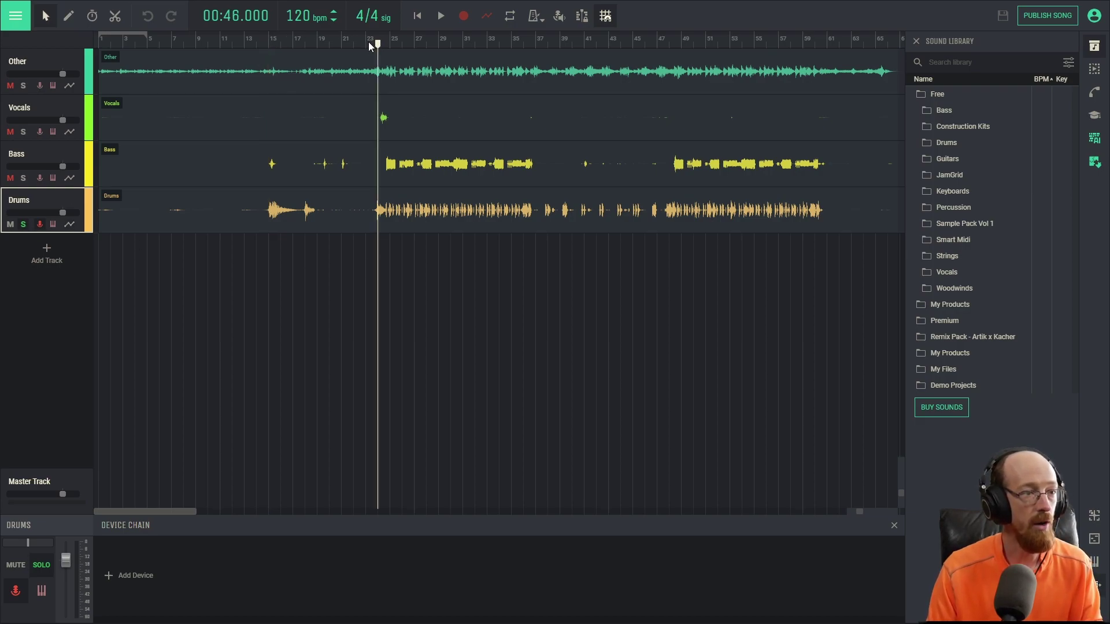
key(space)
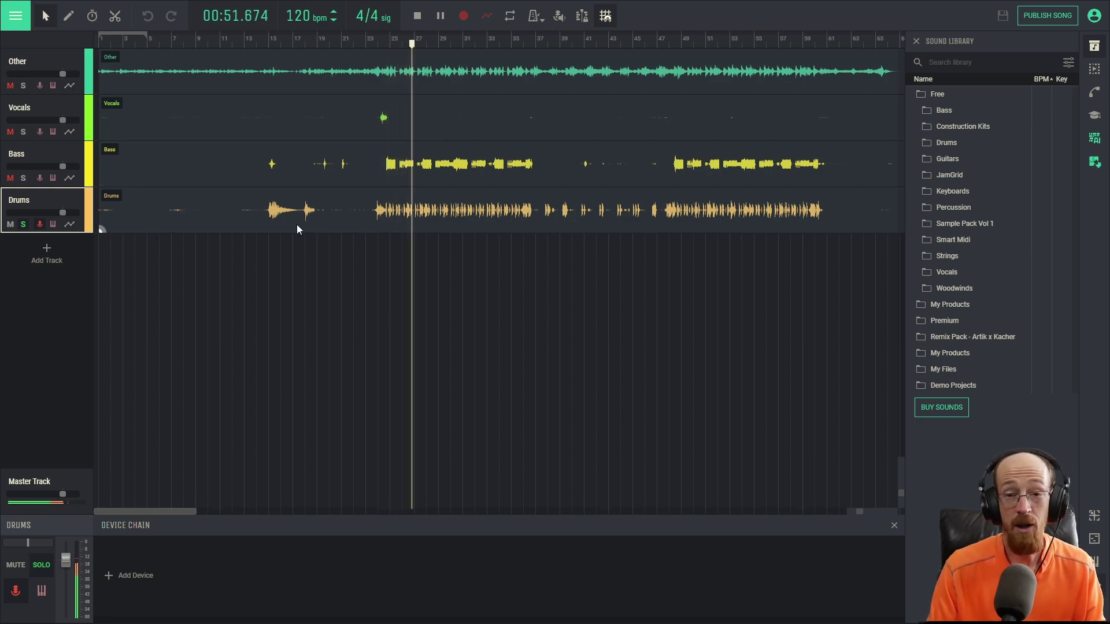
key(space)
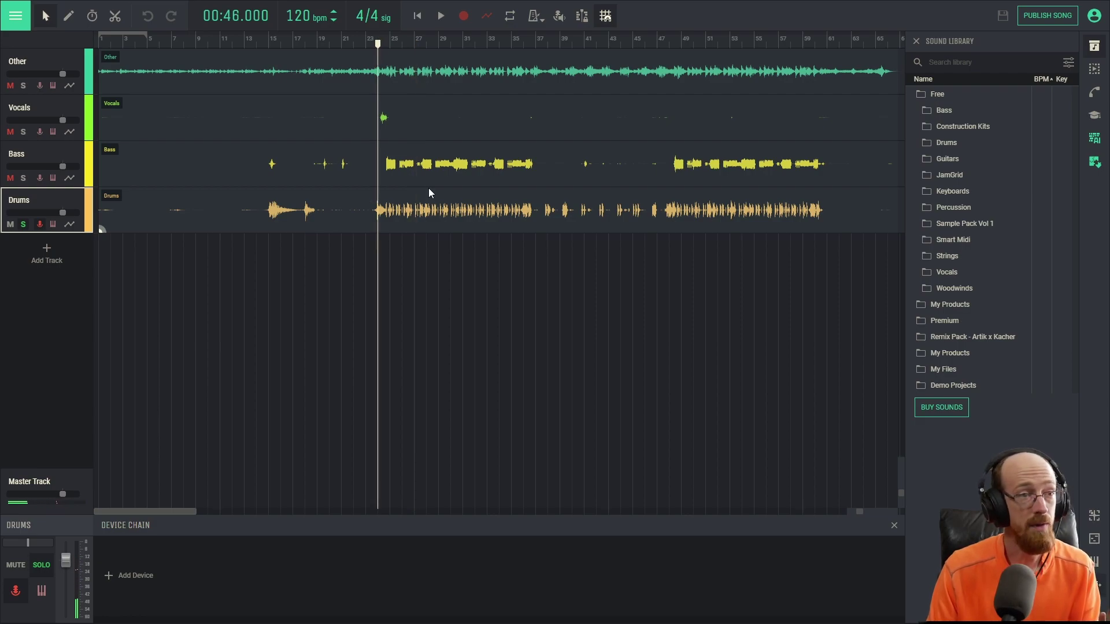
click(23, 179)
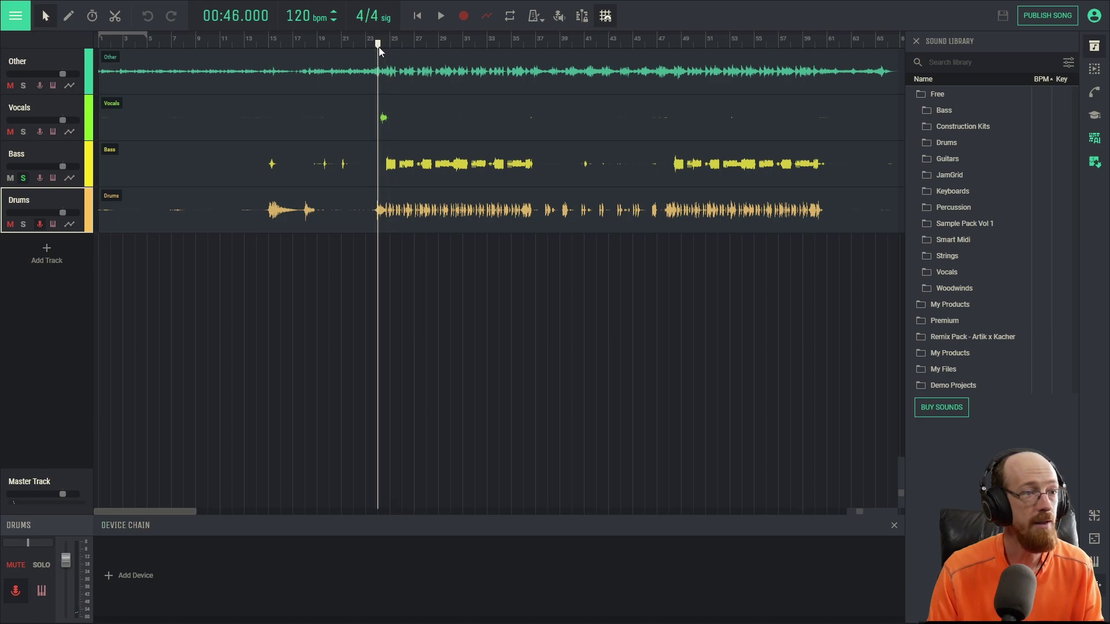
key(space)
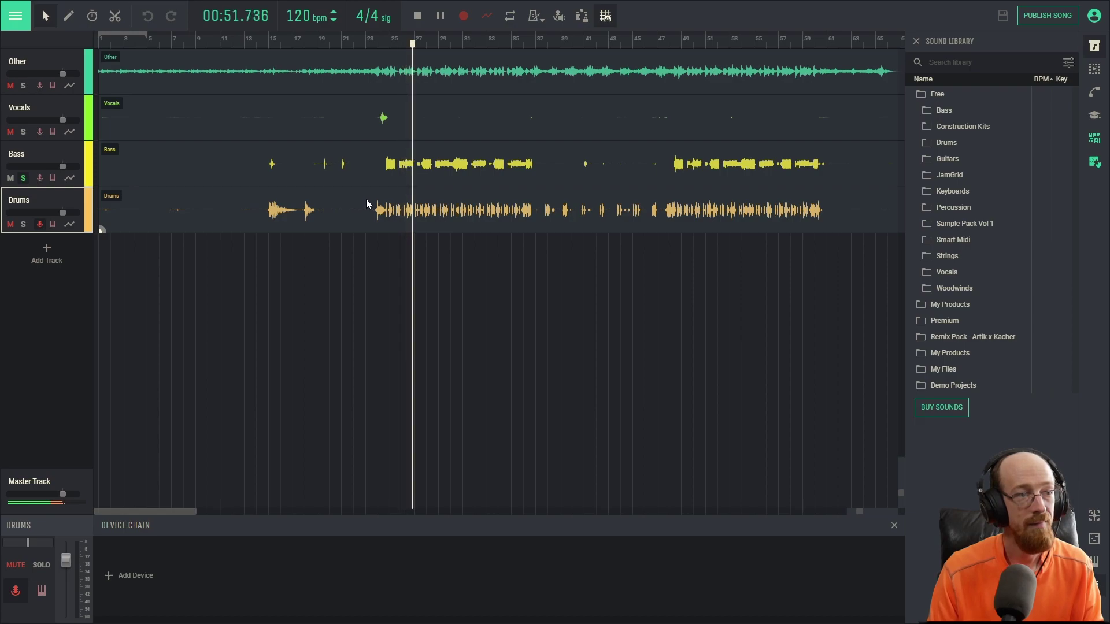
key(space)
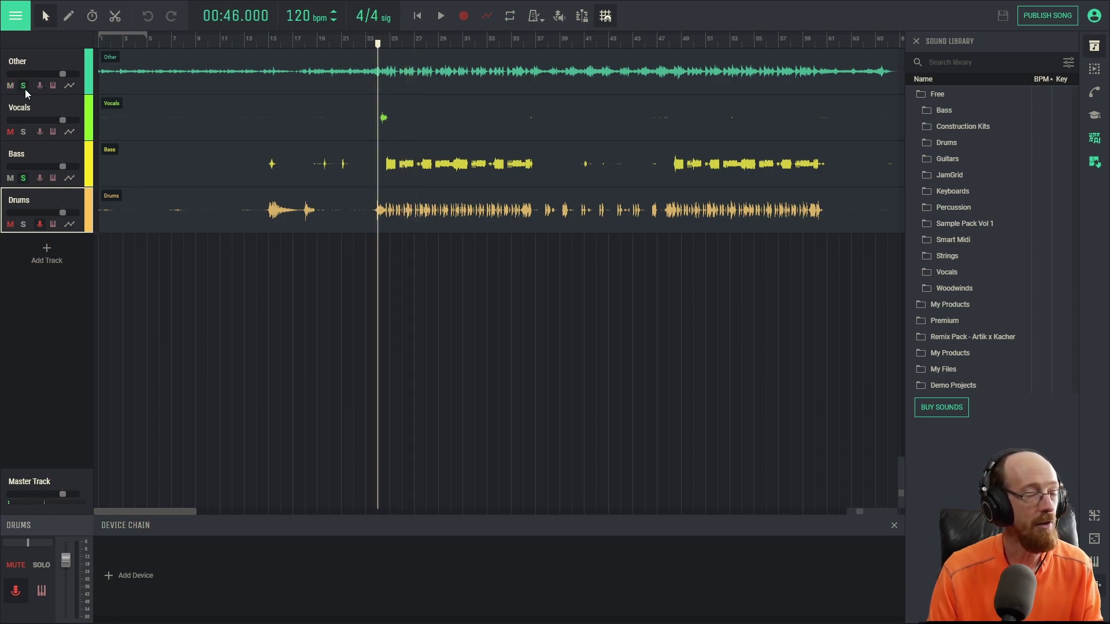
key(space)
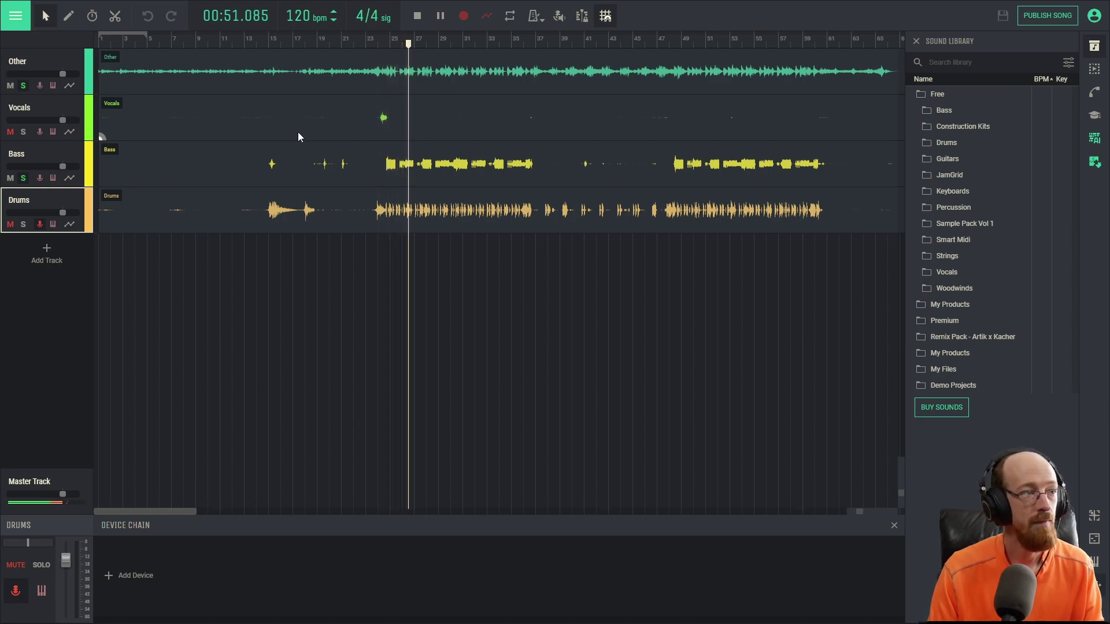
key(space)
click(10, 224)
click(23, 224)
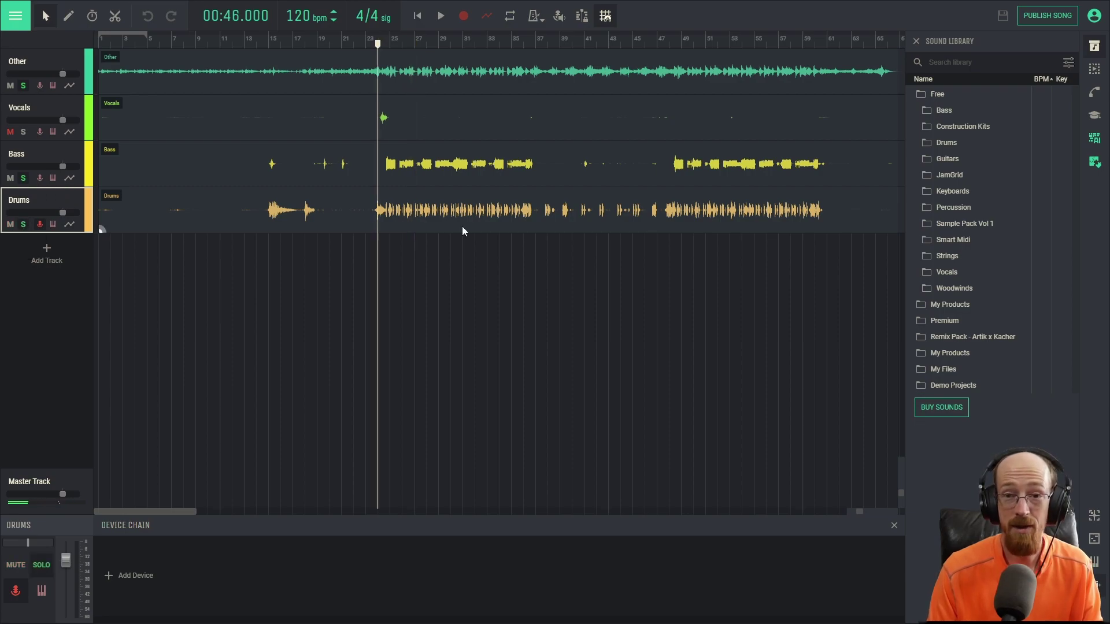
key(space)
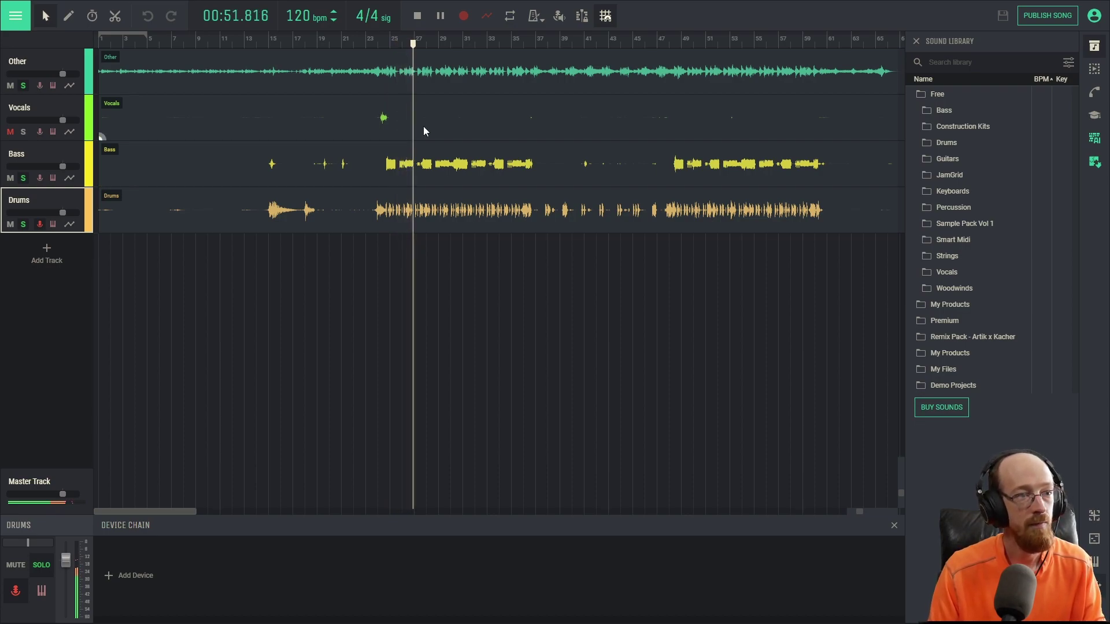
key(space)
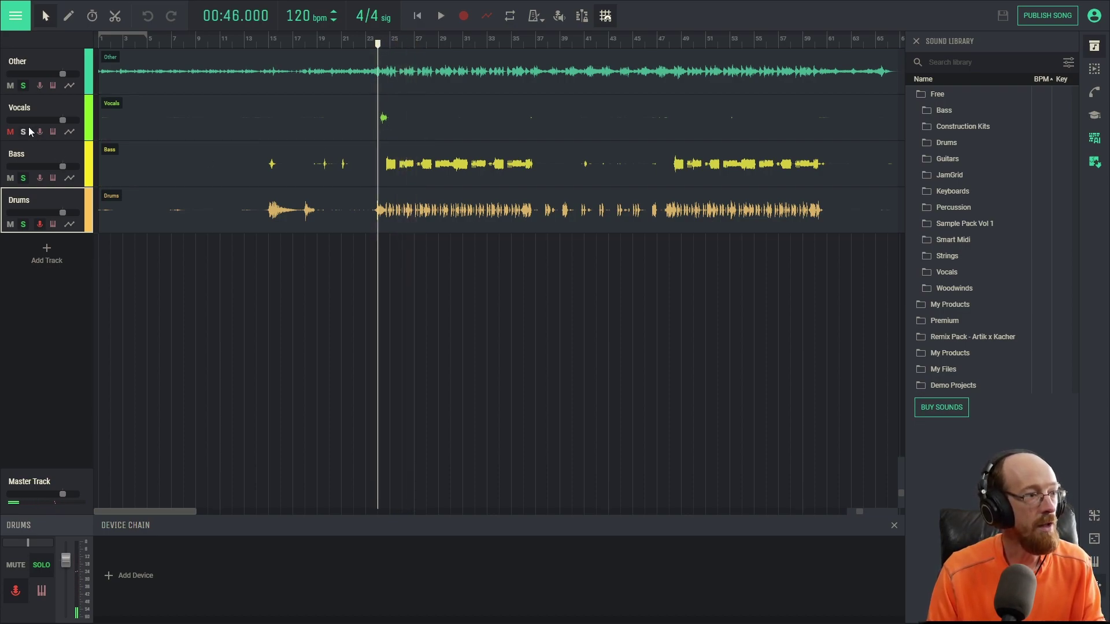
click(25, 224)
key(space)
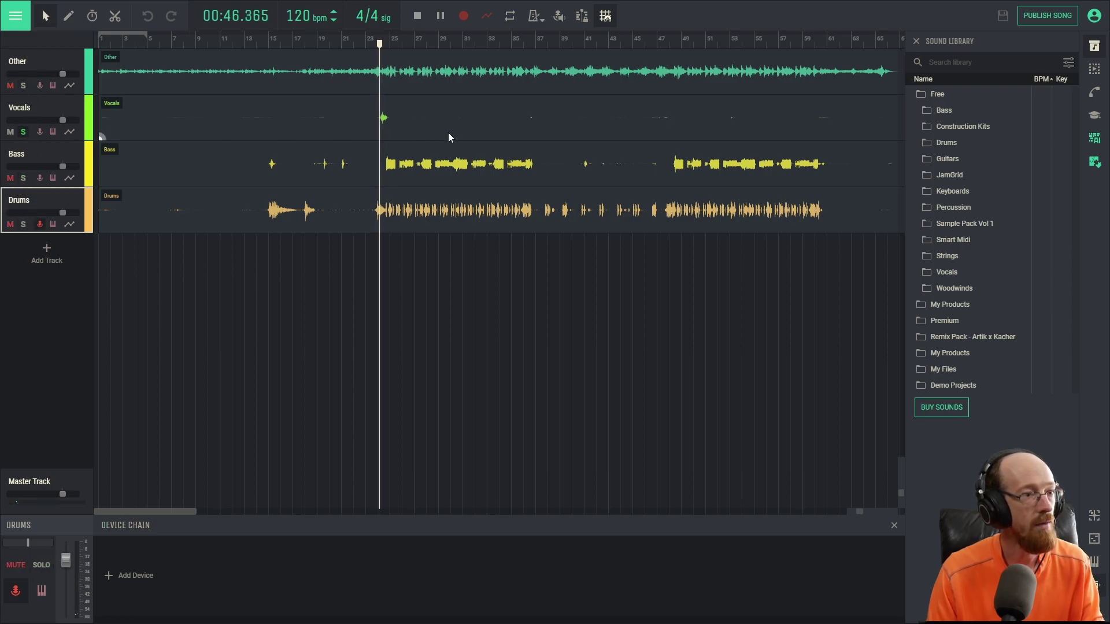
key(space)
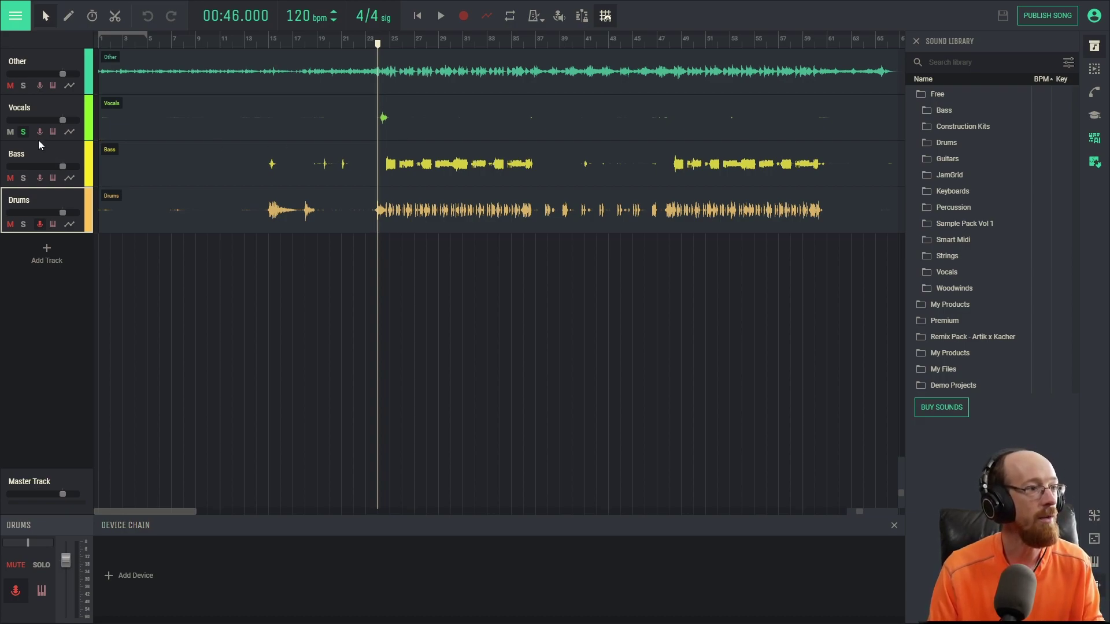
click(22, 132)
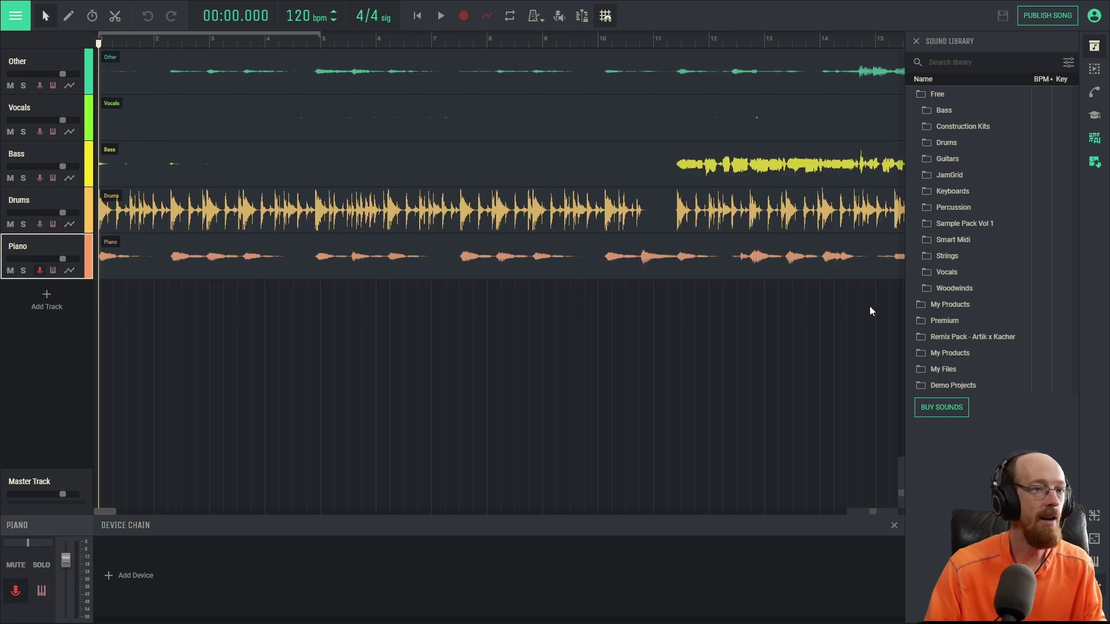
Step: Play the five-stem song from the beginning with all stems audible
scroll(203, 166, down, 2)
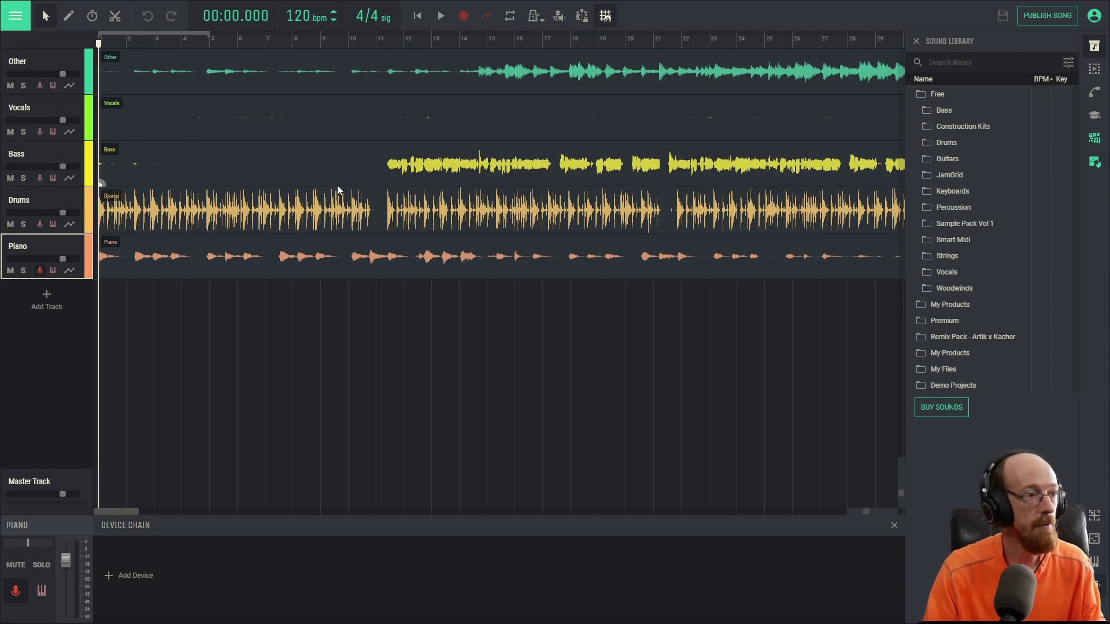
key(space)
key(space)
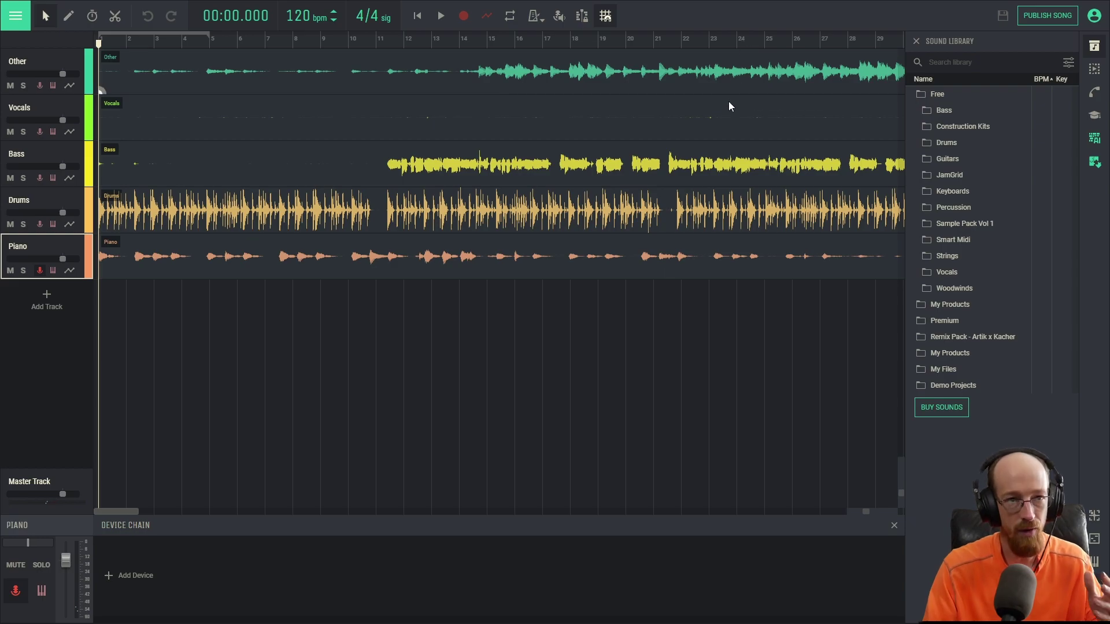
key(space)
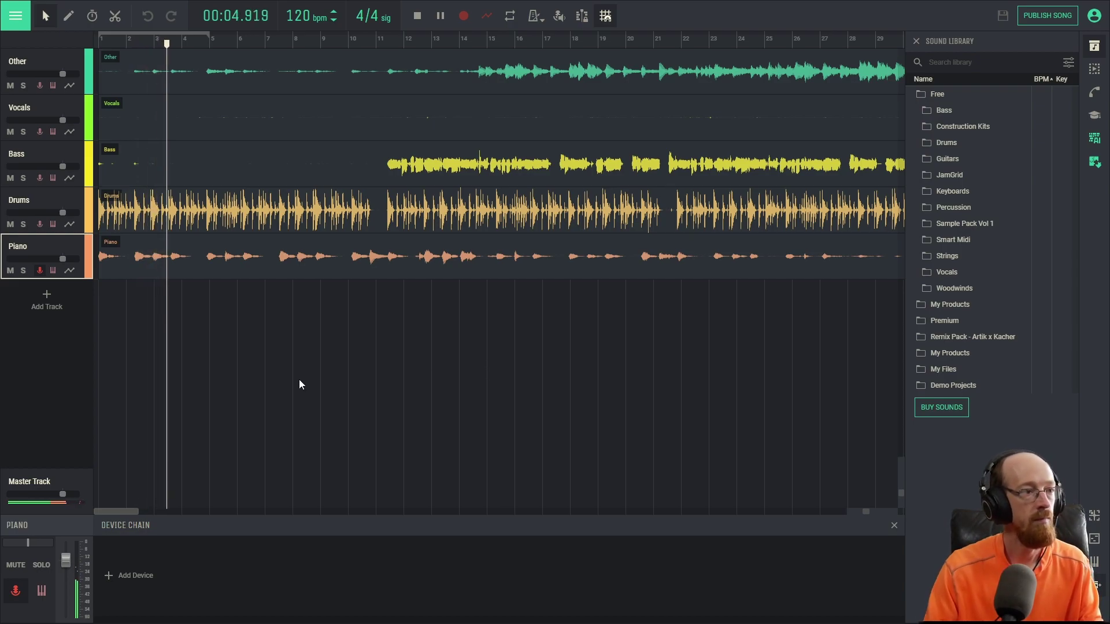
key(space)
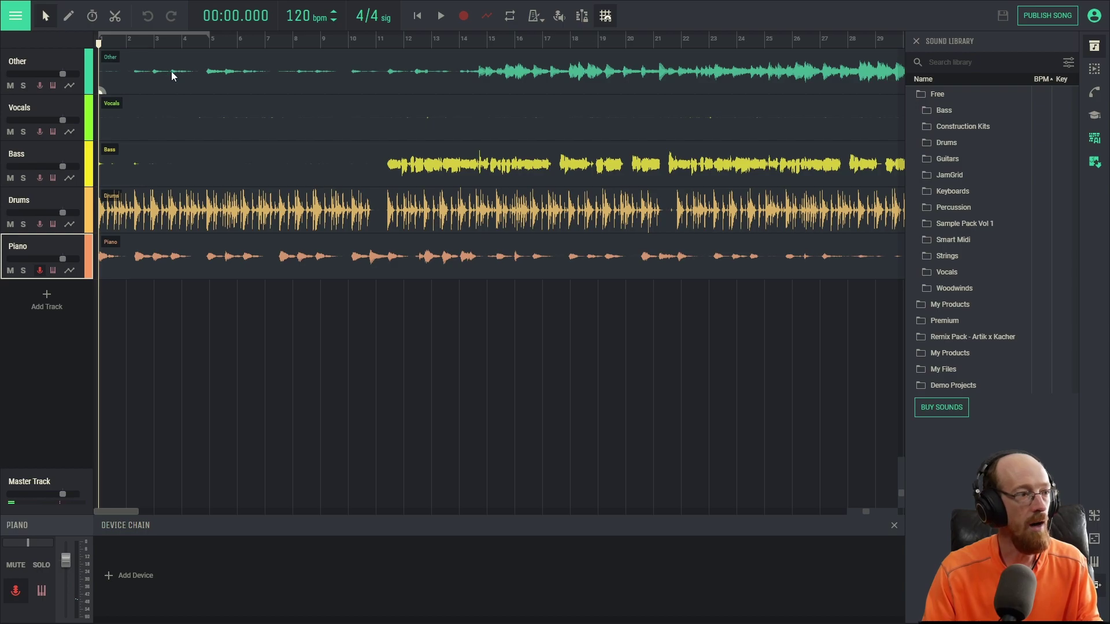
Step: Solo the Piano stem and listen to it alone
click(23, 270)
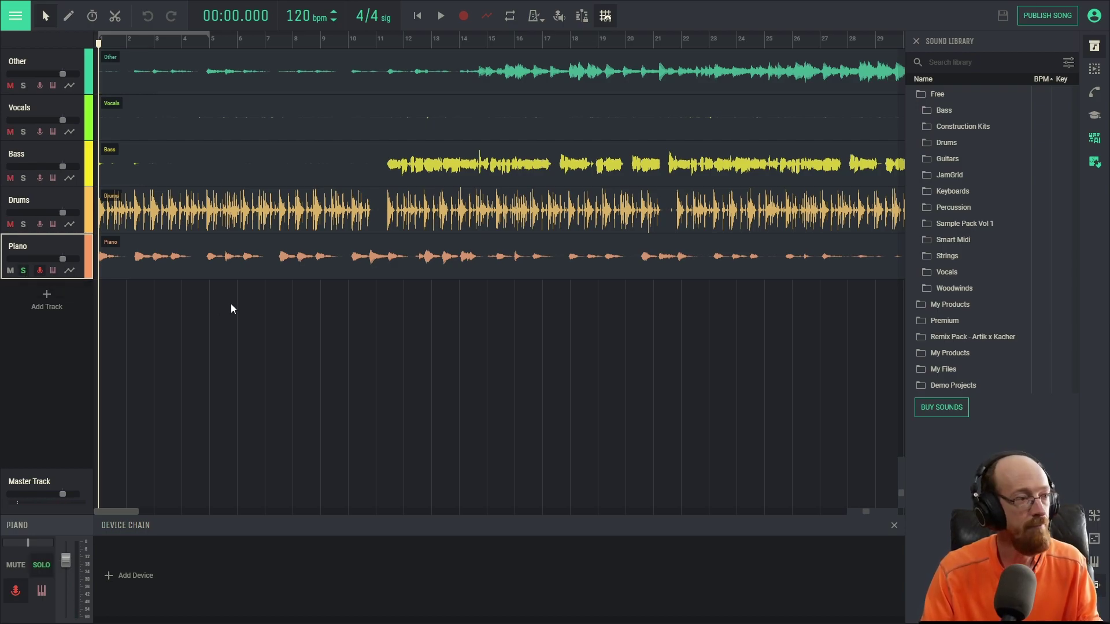
key(space)
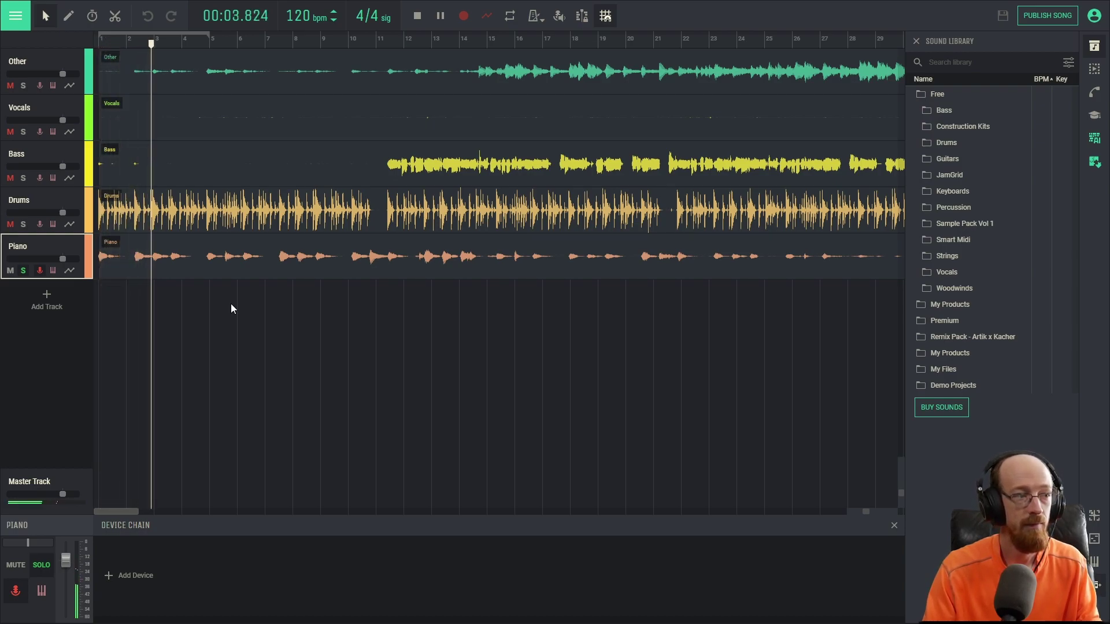
key(space)
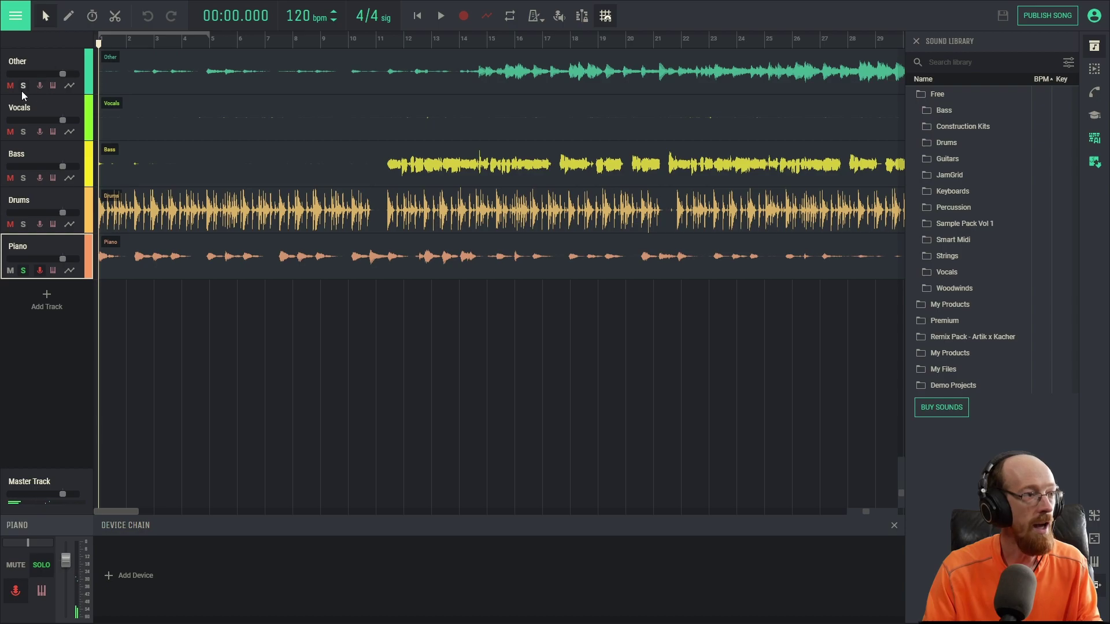
Step: Add the Other stem to the solo, play Piano and Other together, then unsolo Piano
click(24, 87)
key(space)
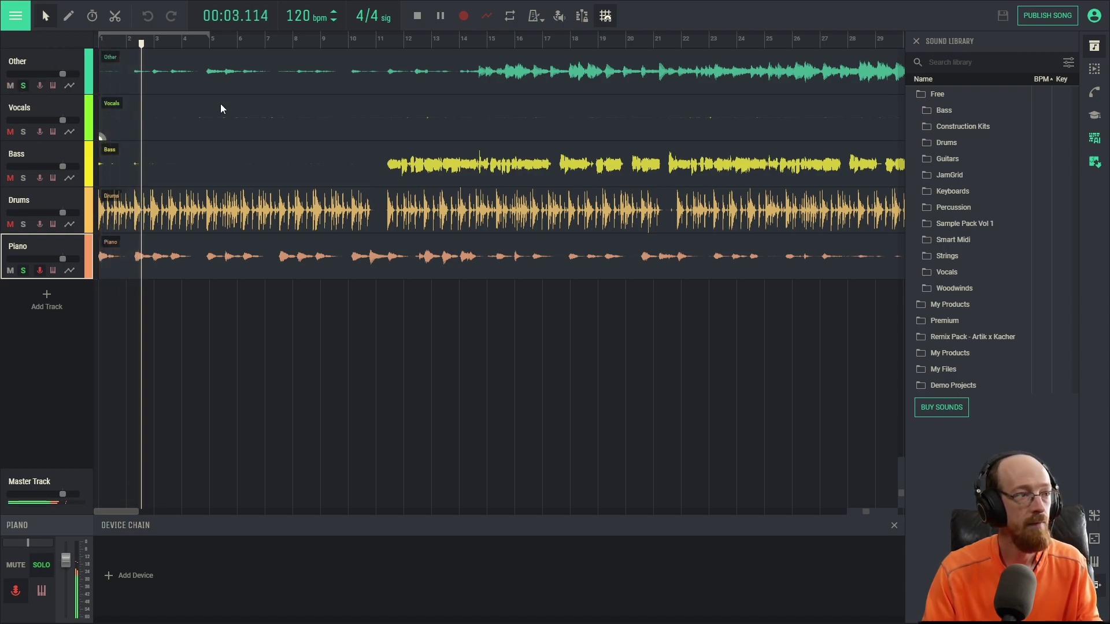
key(space)
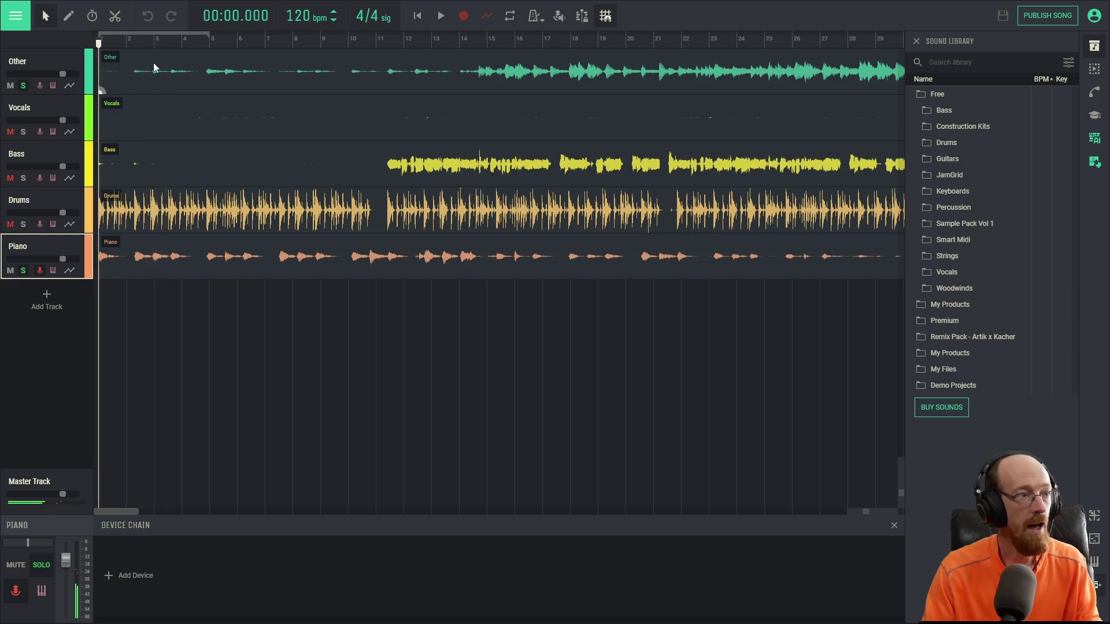
click(23, 273)
Step: Listen to the Other stem alone from bar 5, then from bar 15
key(space)
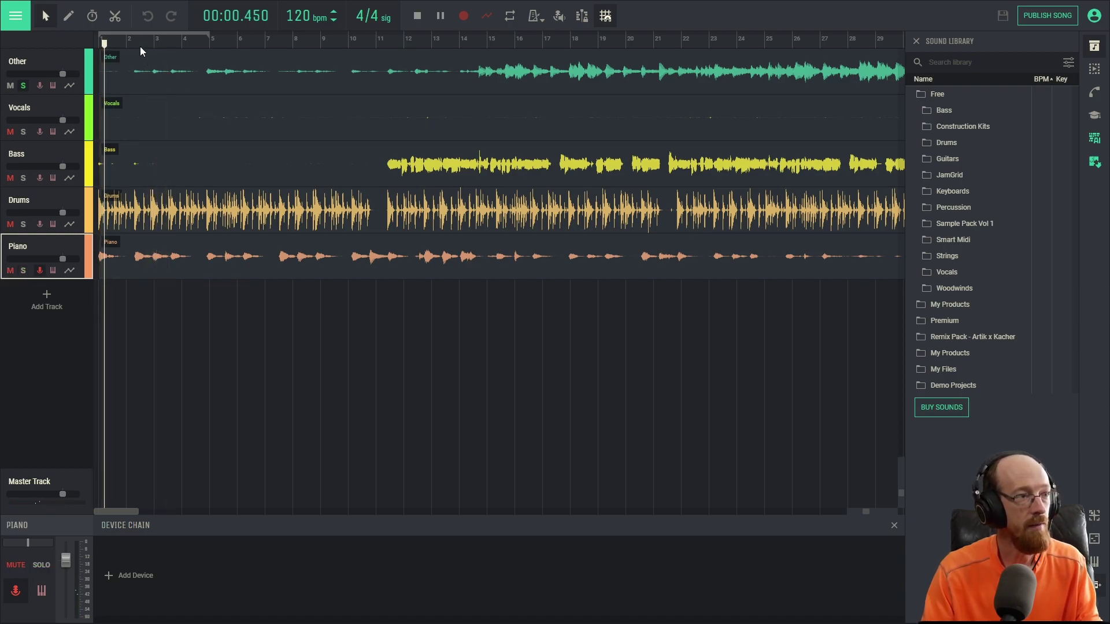
click(207, 43)
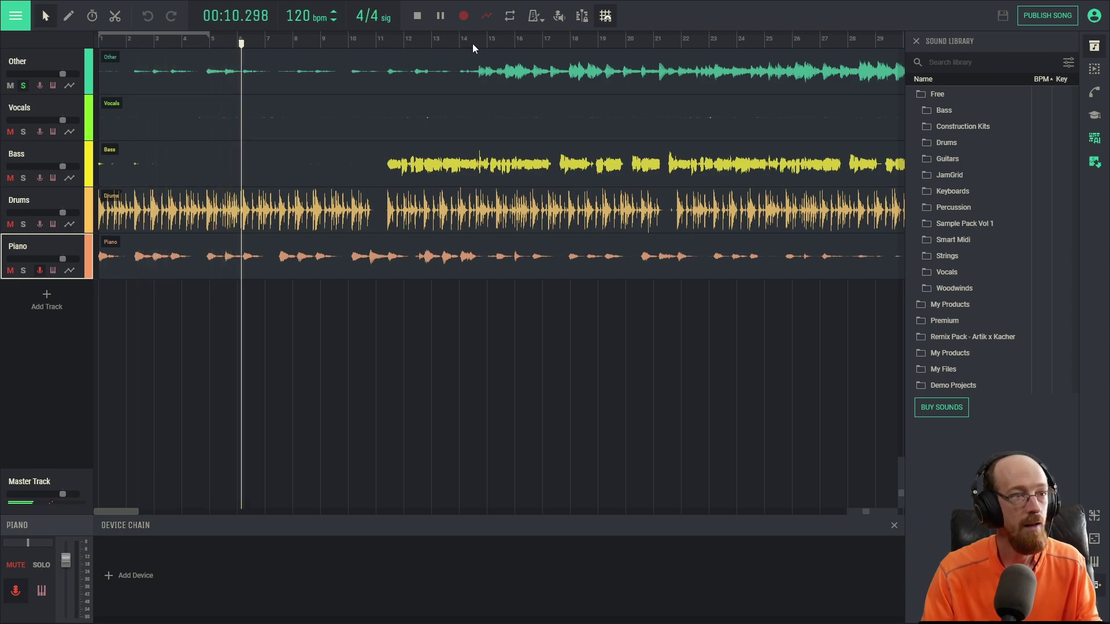
key(space)
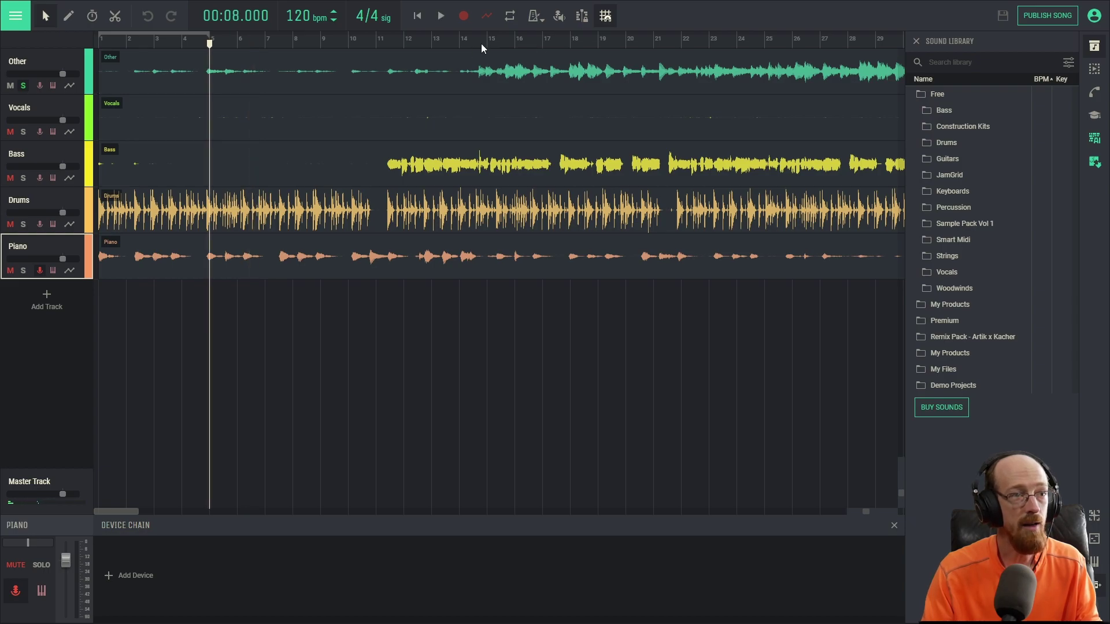
click(482, 46)
key(space)
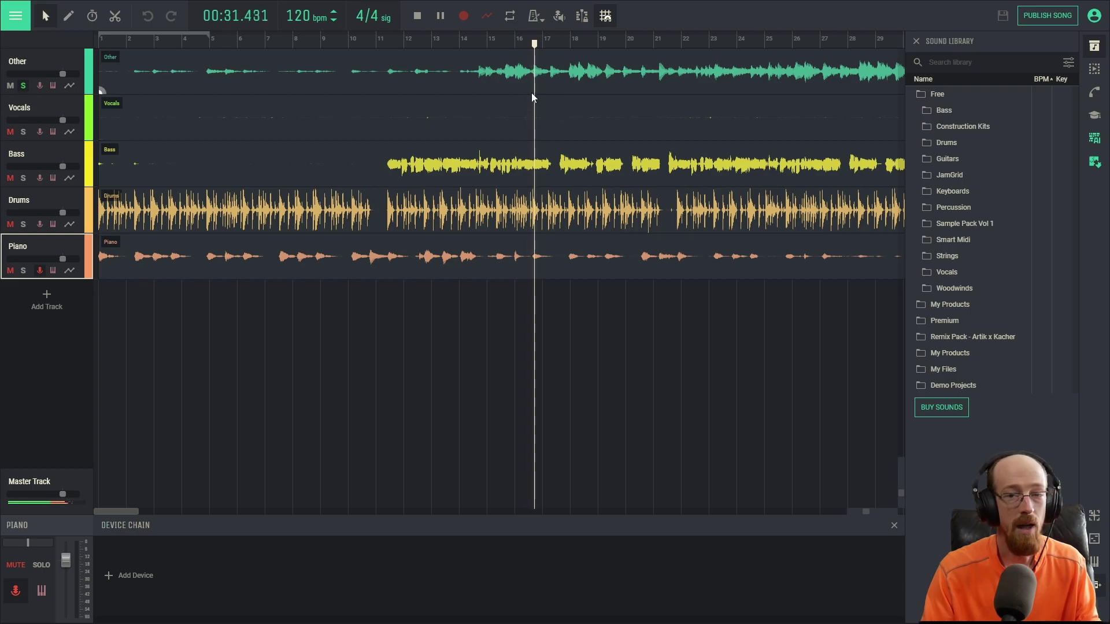
key(space)
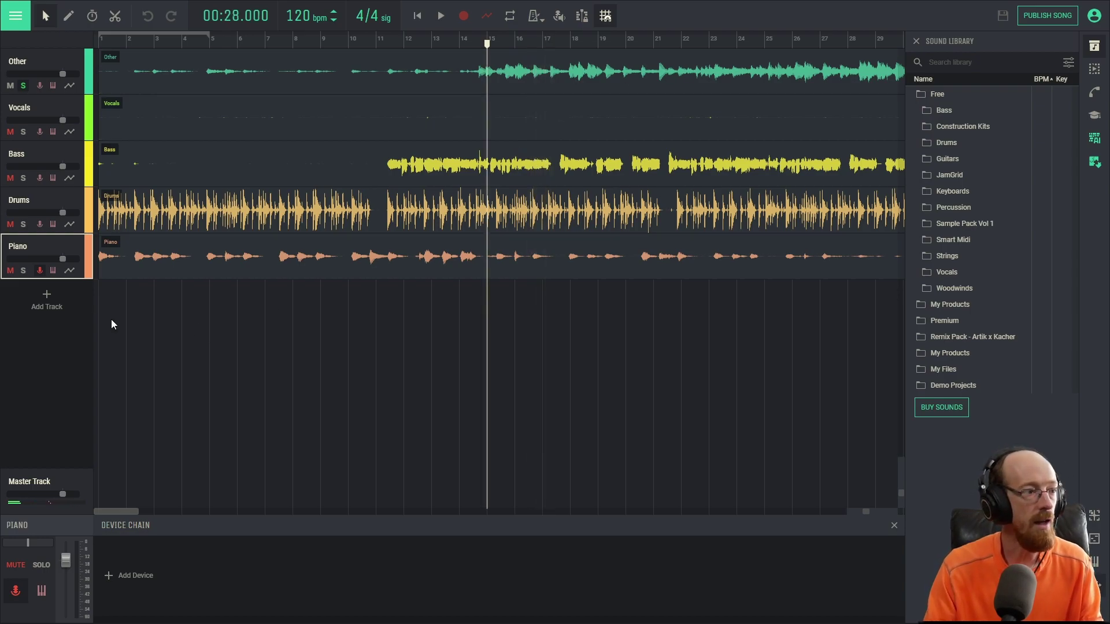
Step: Swap the solo from Other to Piano and play Piano alone from bar 15
click(24, 272)
click(26, 87)
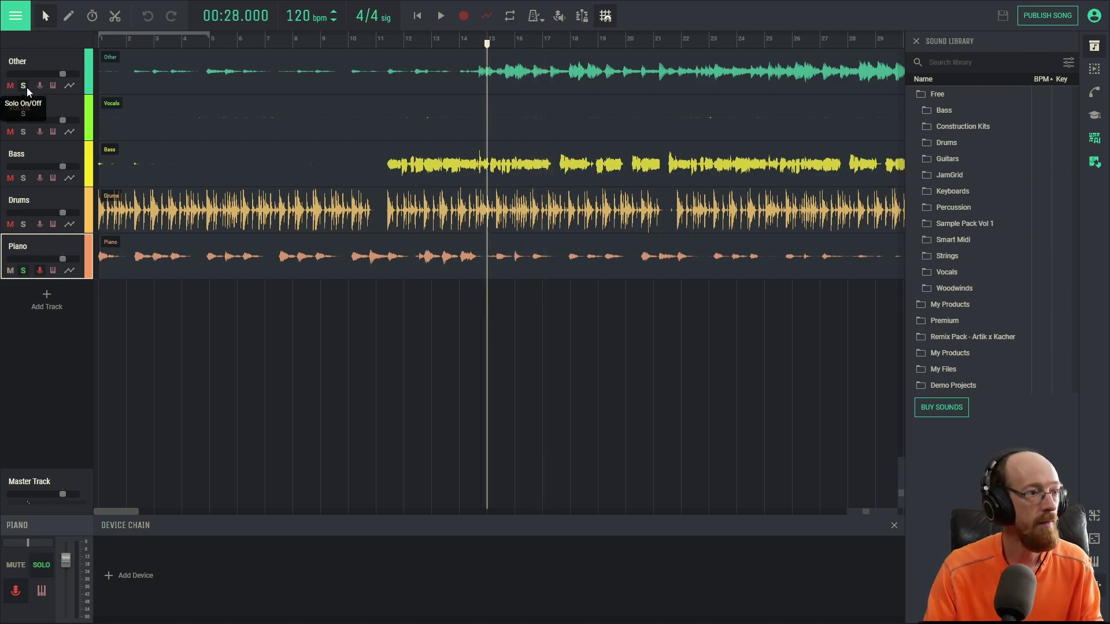
key(space)
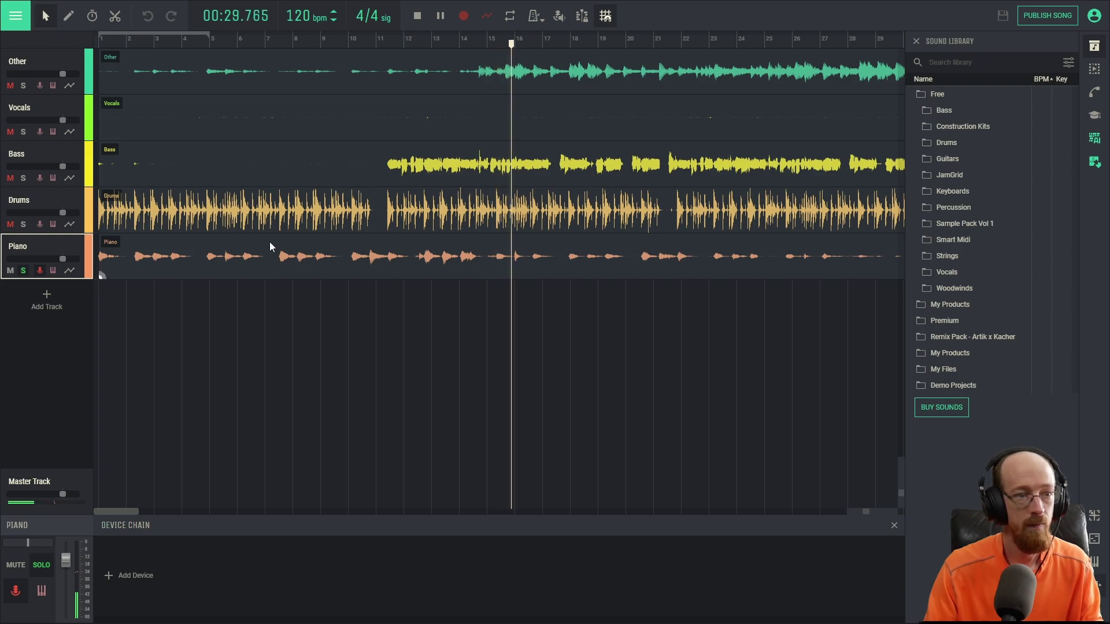
Step: Replace the Piano solo with a Drums solo and listen to the drums from bar 15
key(space)
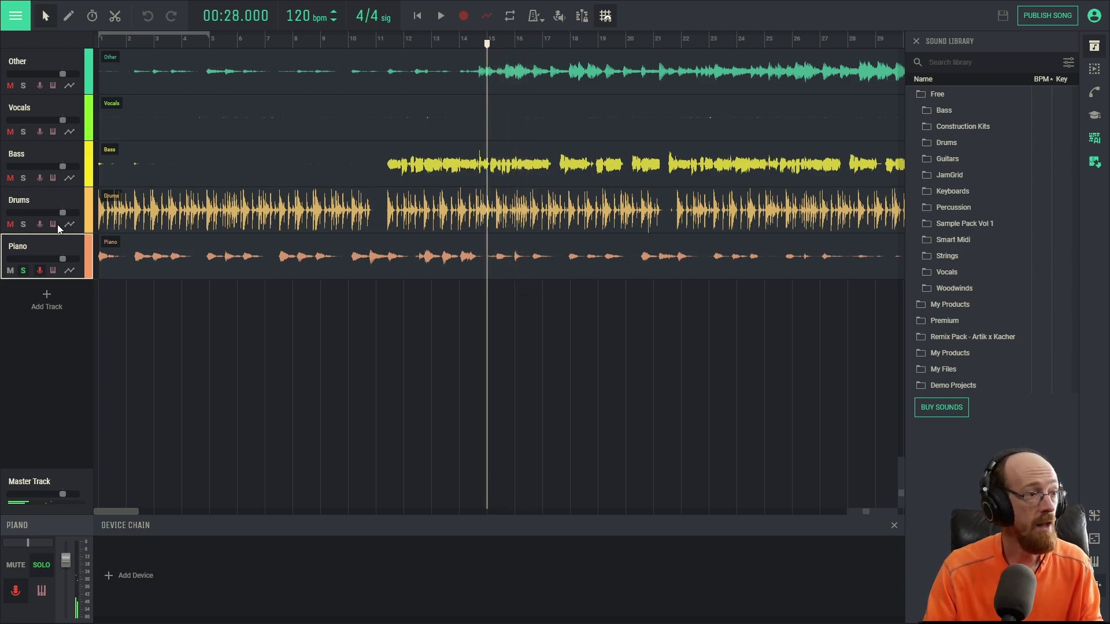
click(23, 270)
click(23, 224)
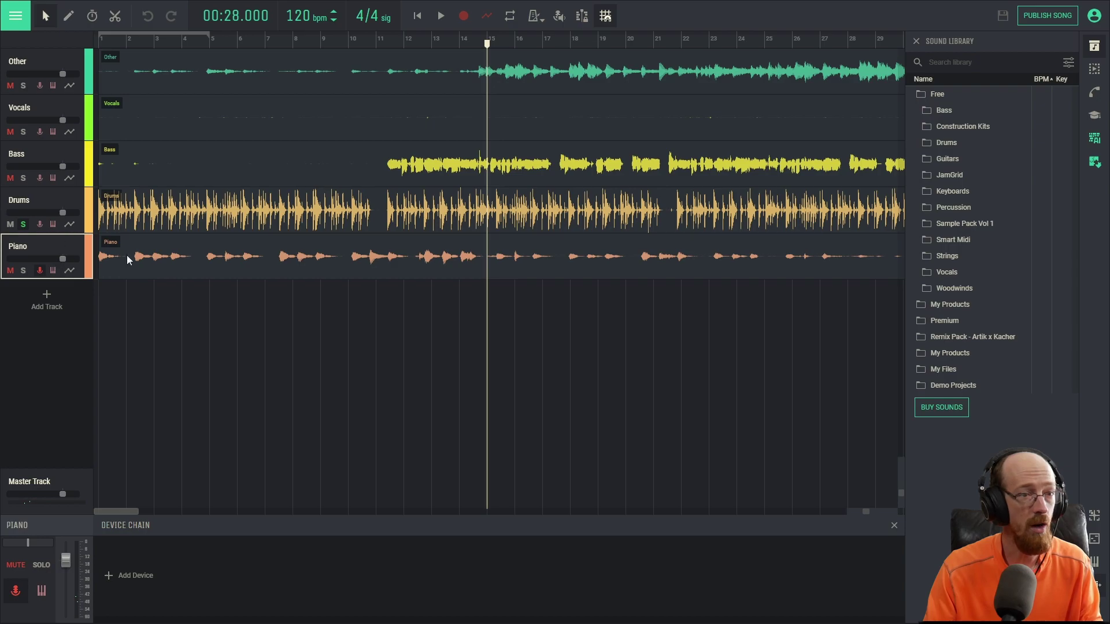
key(space)
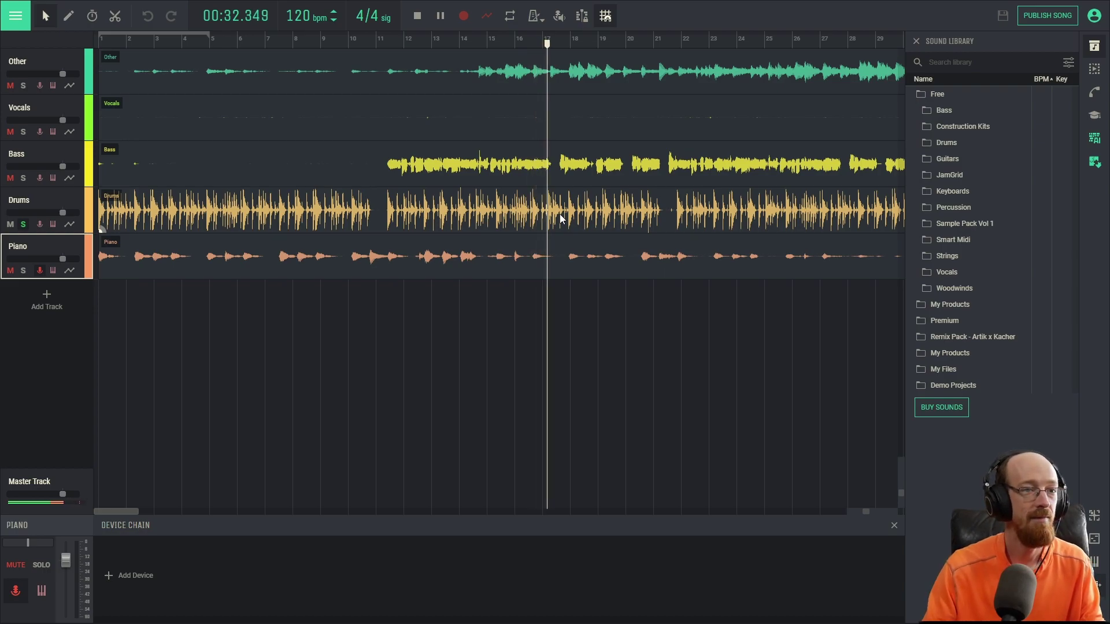
key(space)
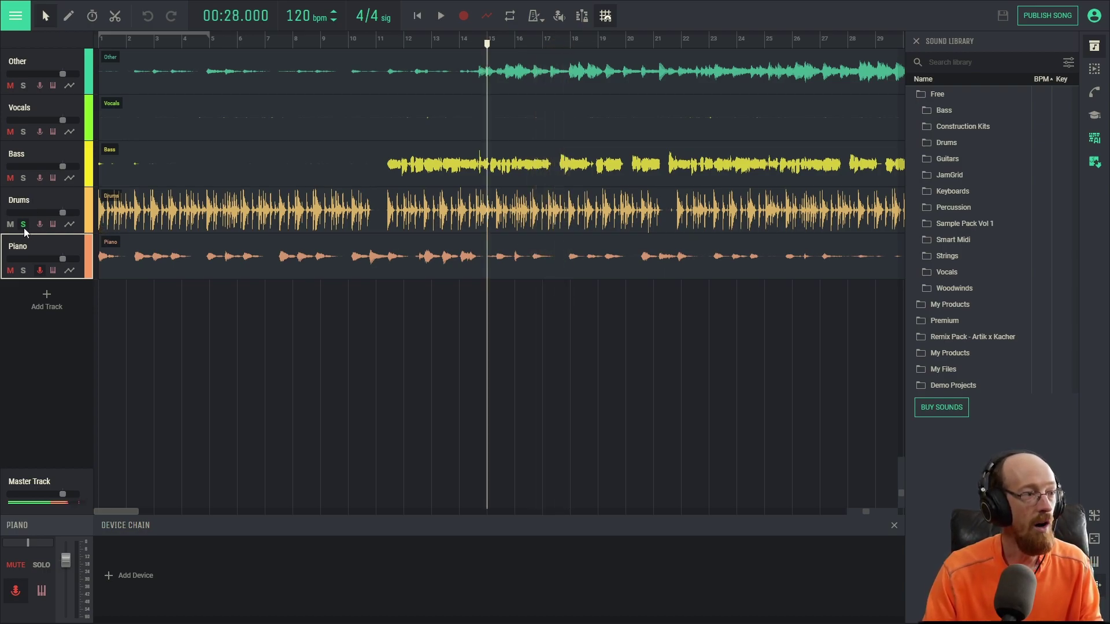
Step: Solo Bass and play from bar 11, toggling its solo off, on and off before stopping
click(23, 226)
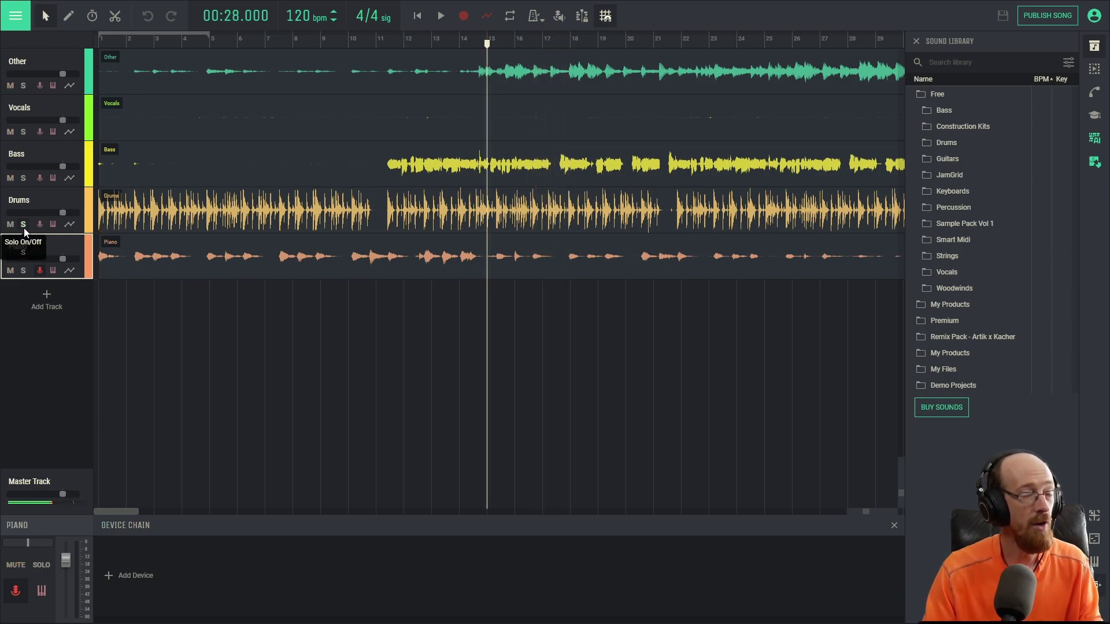
click(23, 178)
click(382, 42)
key(space)
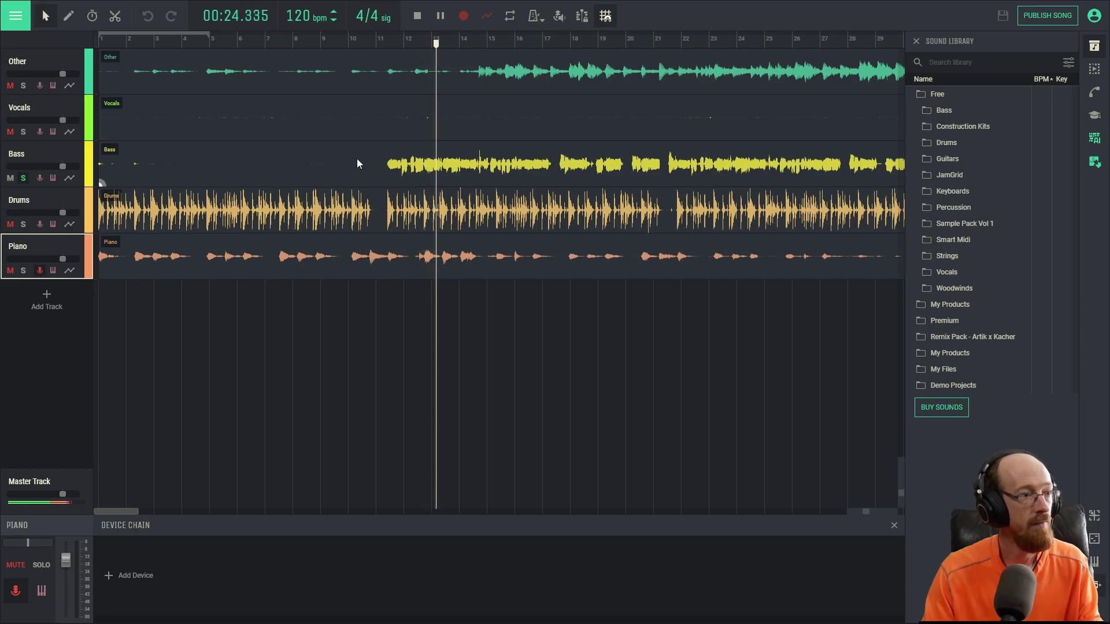
click(23, 178)
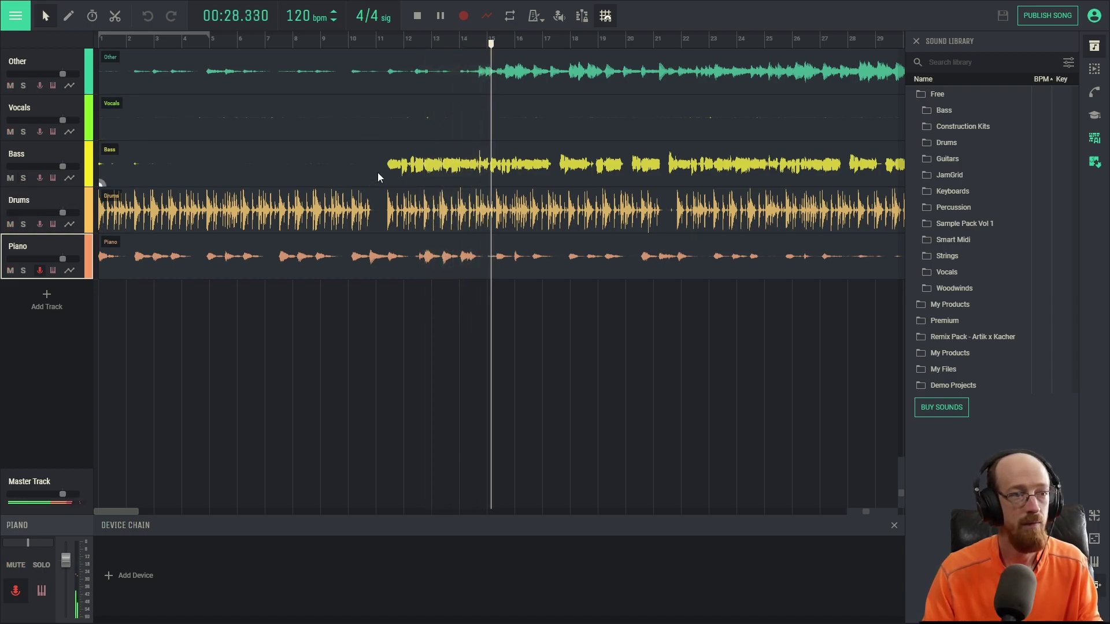
click(24, 181)
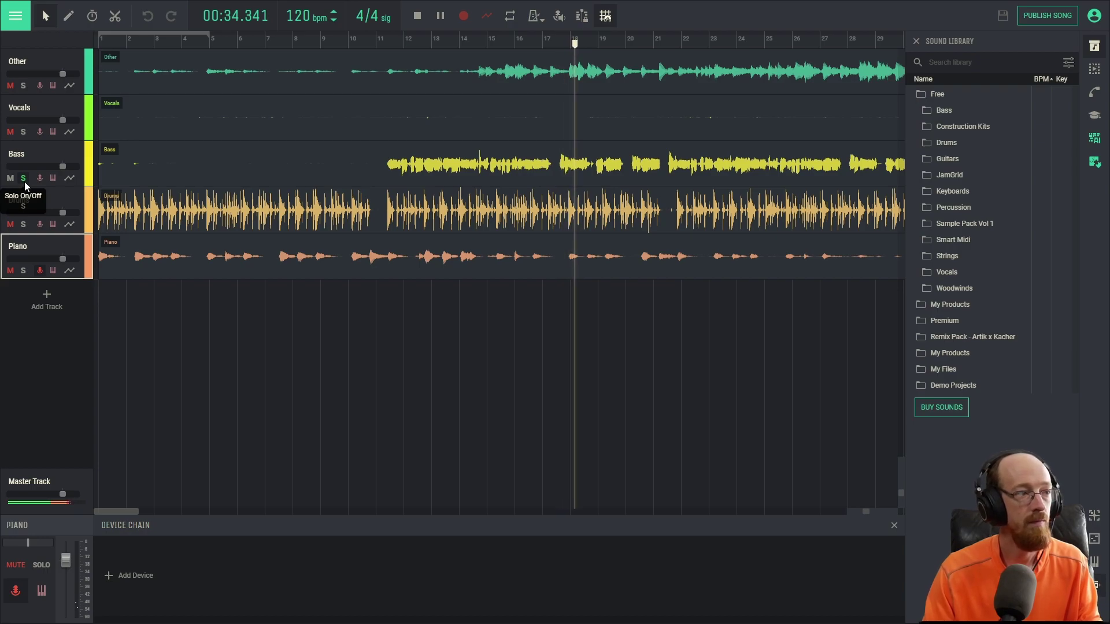
click(24, 182)
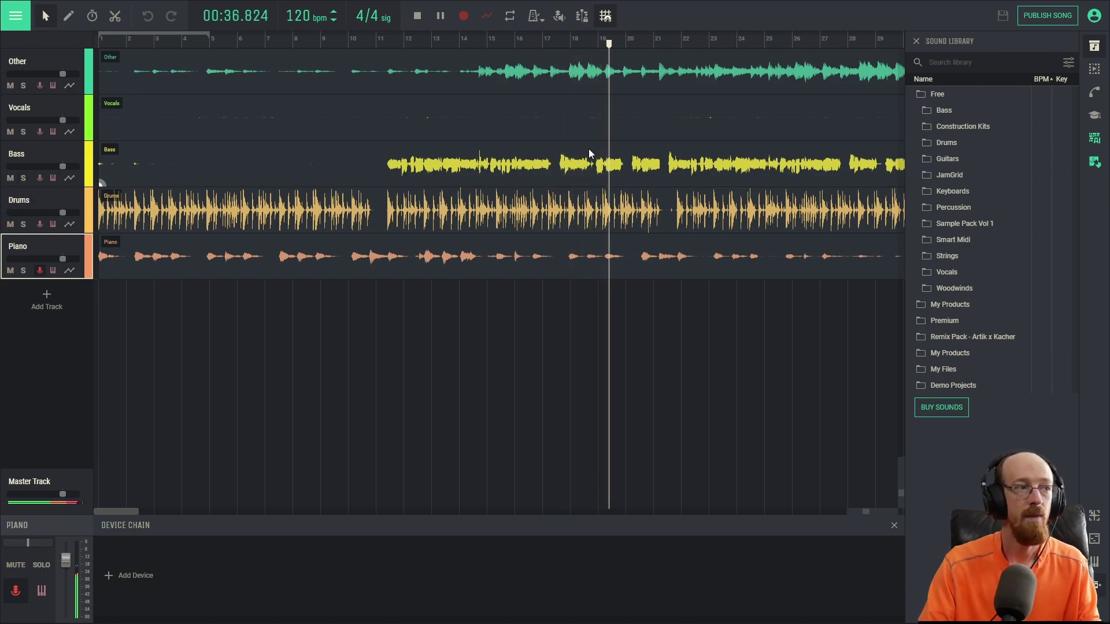
key(space)
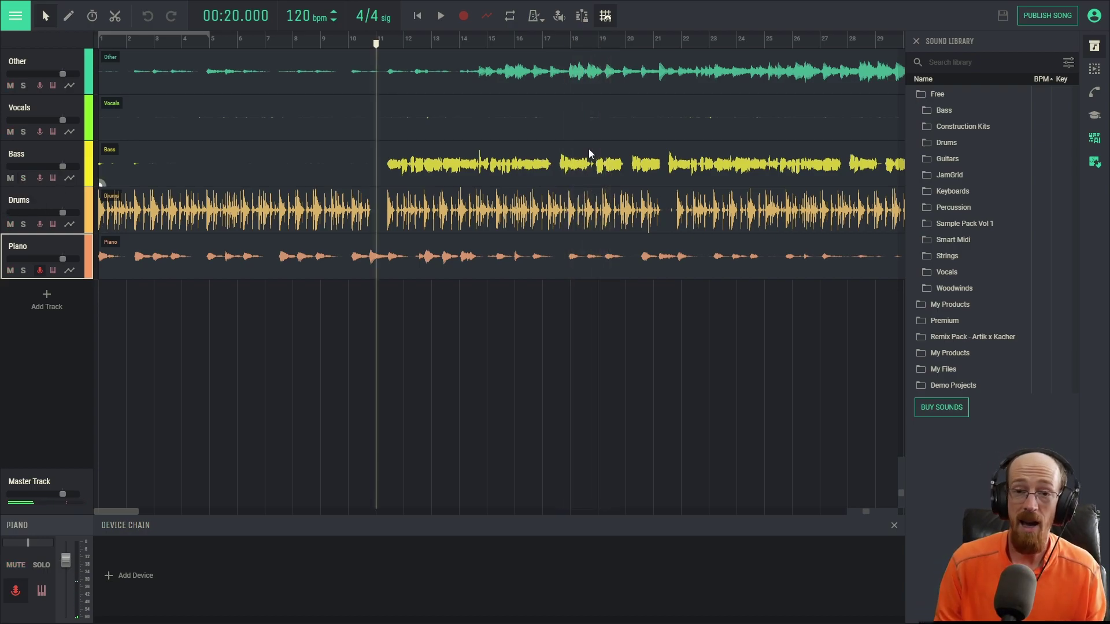